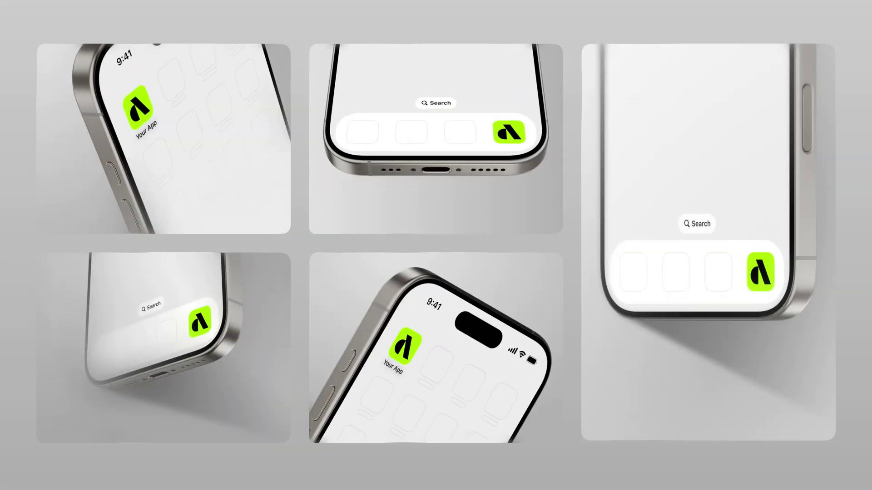
- Change the AAFF00 lime-green icon colour to a blue shade
{"action": "left_click", "coordinate": [711, 338]}
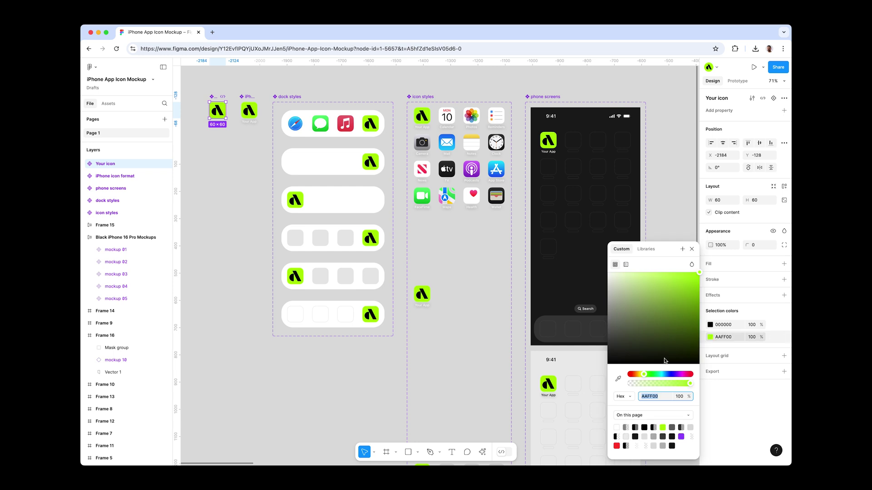
{"action": "left_click", "coordinate": [670, 374]}
{"action": "left_click", "coordinate": [677, 278]}
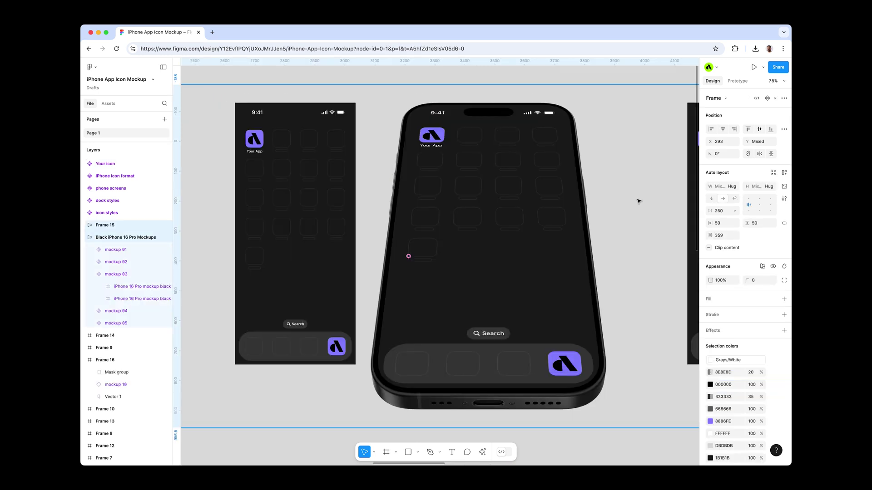
- Fit the whole canvas of mockup scenes in view and launch the Artboard Mockups plugin
{"action": "key", "text": "shift+2"}
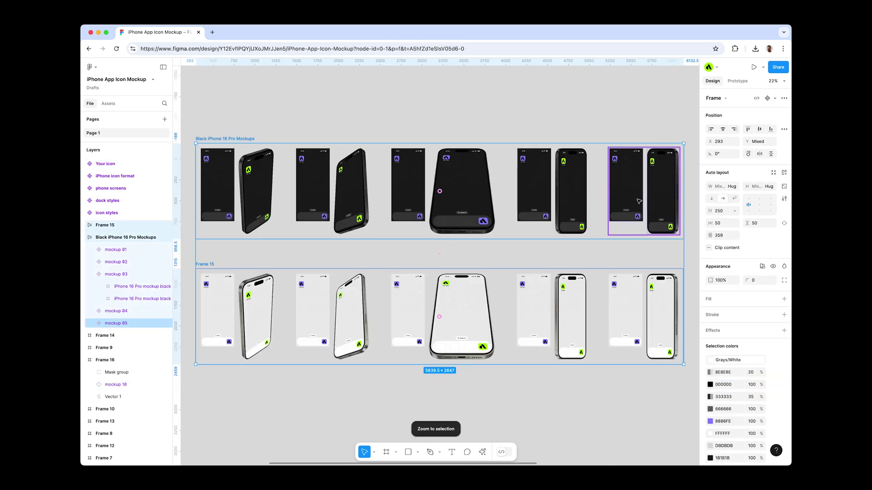
{"action": "key", "text": "Escape"}
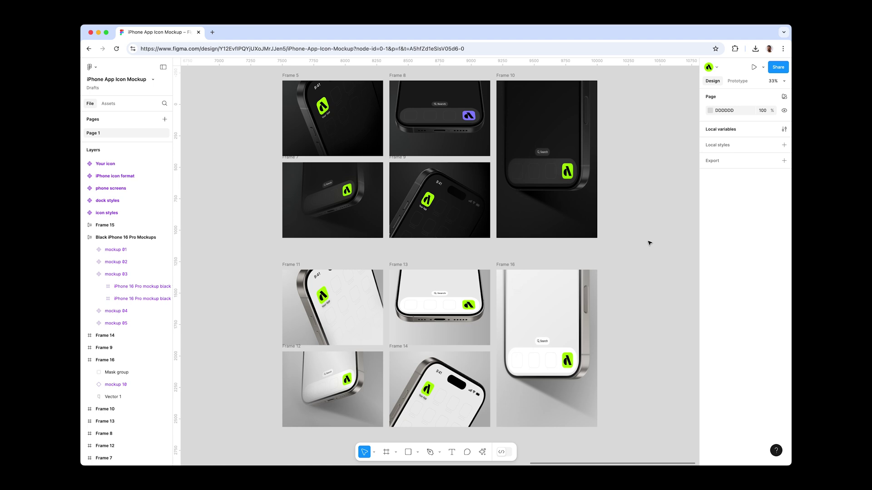
{"action": "key", "text": "shift+1"}
{"action": "right_click", "coordinate": [504, 130]}
{"action": "mouse_move", "coordinate": [526, 195]}
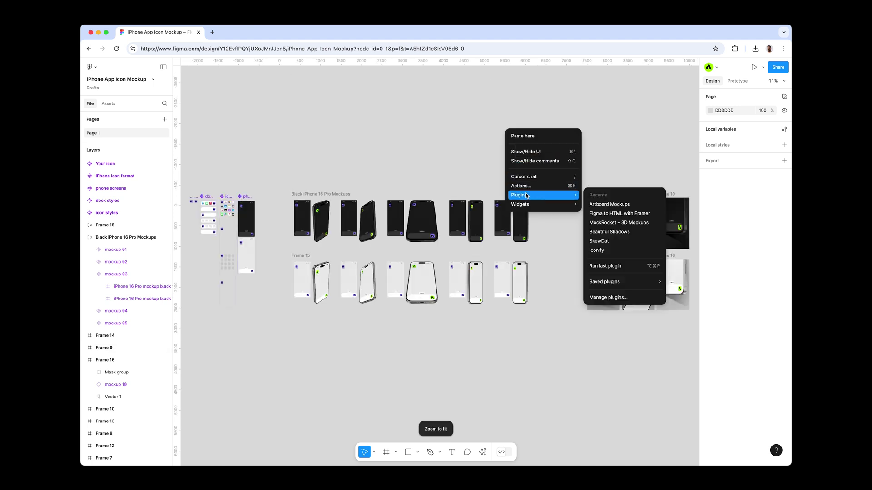
{"action": "left_click", "coordinate": [613, 204]}
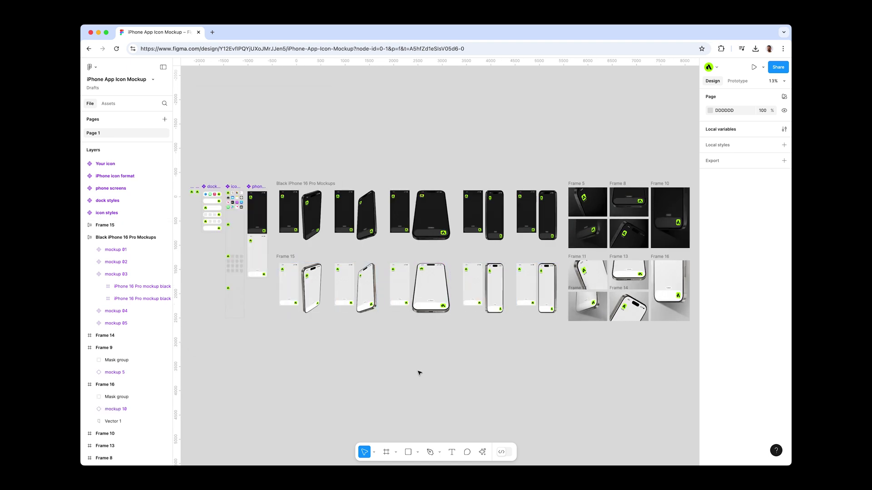
- Paste the owl image from clipboard history onto the canvas and resize it to 60×60
{"action": "scroll", "coordinate": [198, 201], "scroll_direction": "up", "scroll_amount": 10}
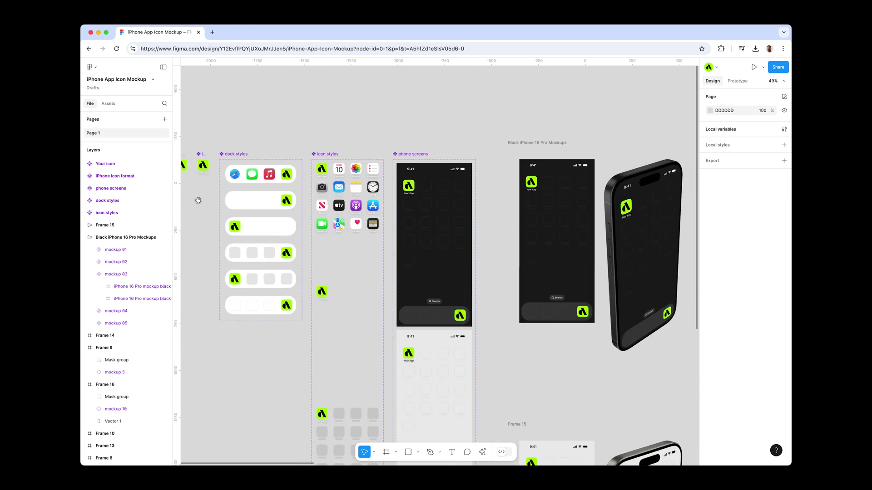
{"action": "scroll", "coordinate": [198, 200], "scroll_direction": "up", "scroll_amount": 8}
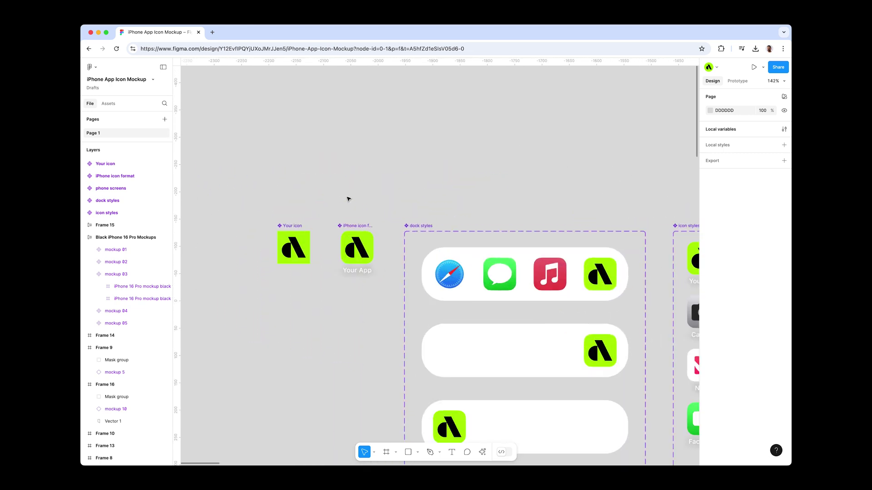
{"action": "left_click_drag", "start_coordinate": [358, 190], "coordinate": [393, 95]}
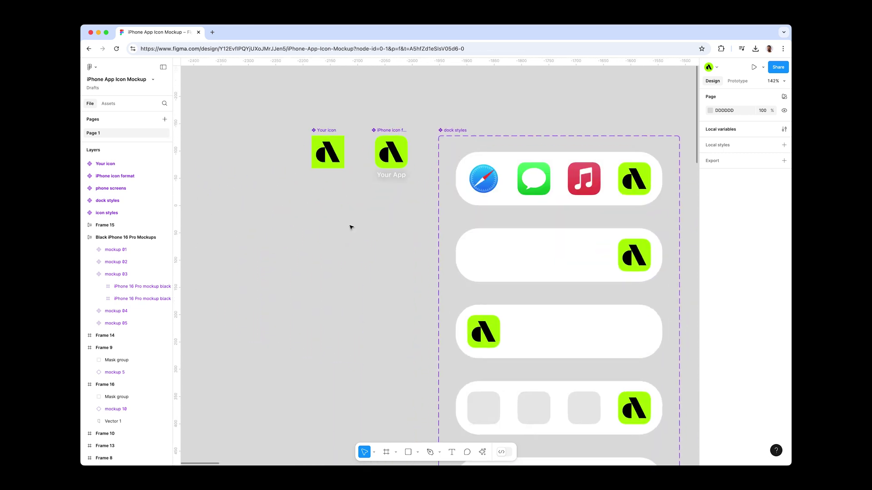
{"action": "key", "text": "super+shift+v"}
{"action": "left_click", "coordinate": [612, 426]}
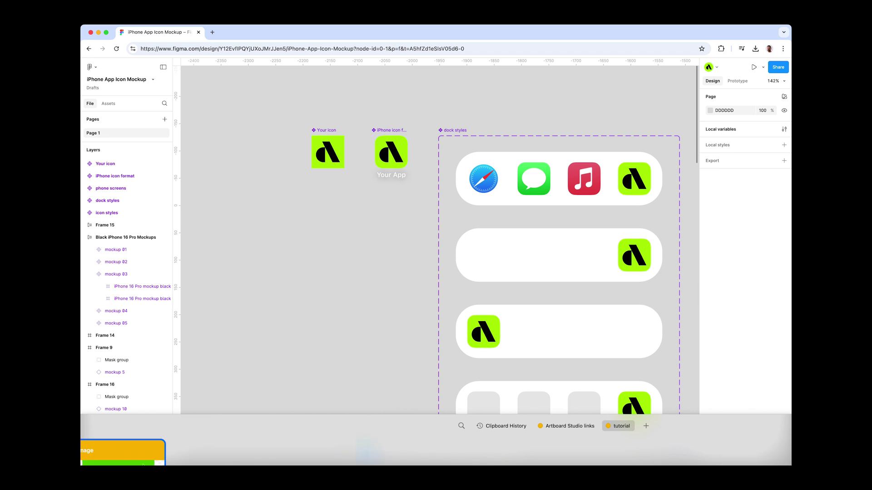
{"action": "left_click_drag", "start_coordinate": [124, 465], "coordinate": [320, 269]}
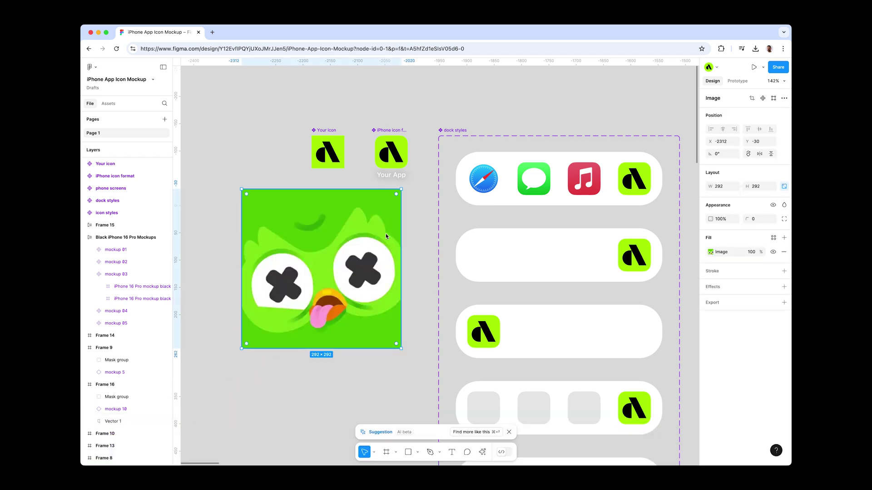
{"action": "left_click_drag", "start_coordinate": [400, 191], "coordinate": [339, 224]}
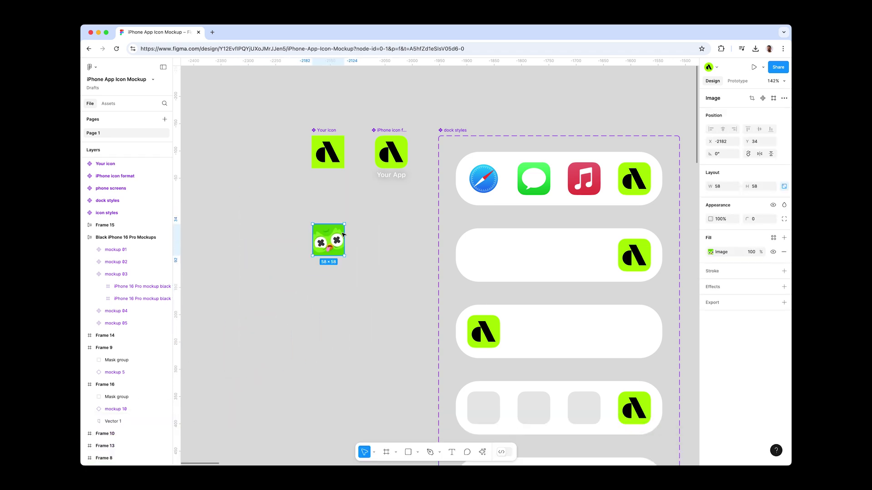
{"action": "left_click", "coordinate": [732, 190]}
{"action": "key", "text": "Return"}
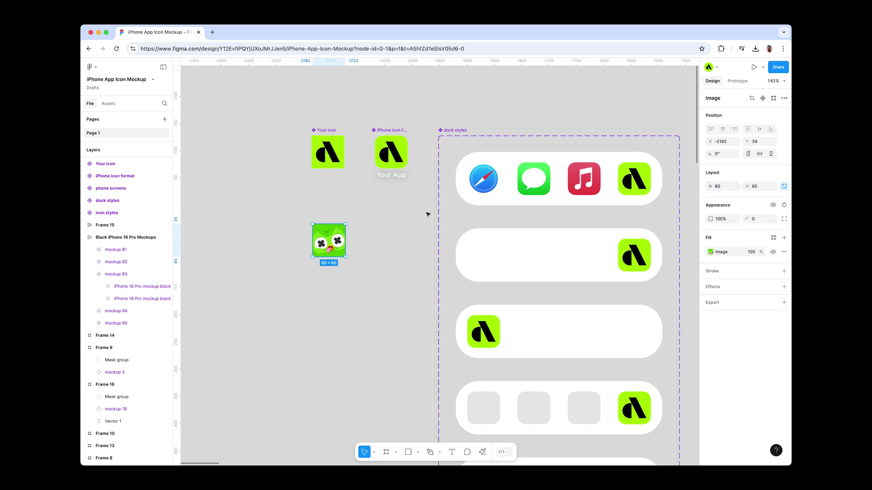
- Replace the Your icon component's content with the owl image, aligned left
{"action": "left_click", "coordinate": [323, 130]}
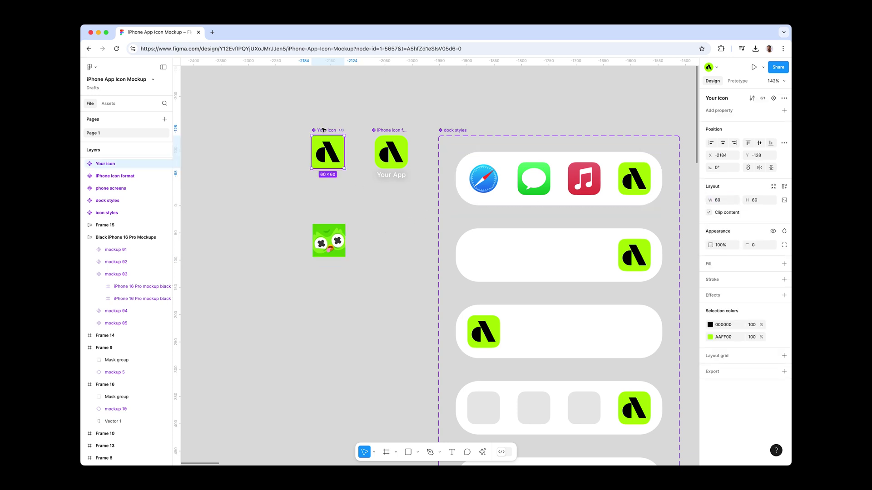
{"action": "key", "text": "super+v"}
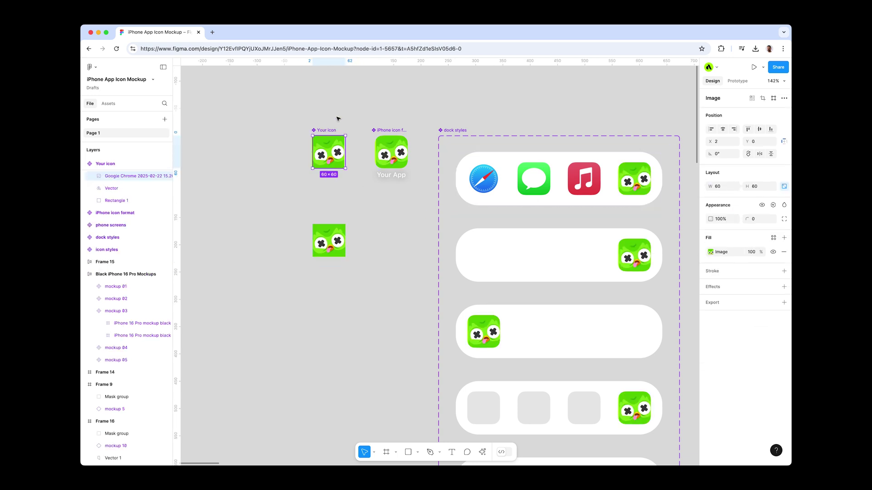
{"action": "left_click", "coordinate": [712, 129]}
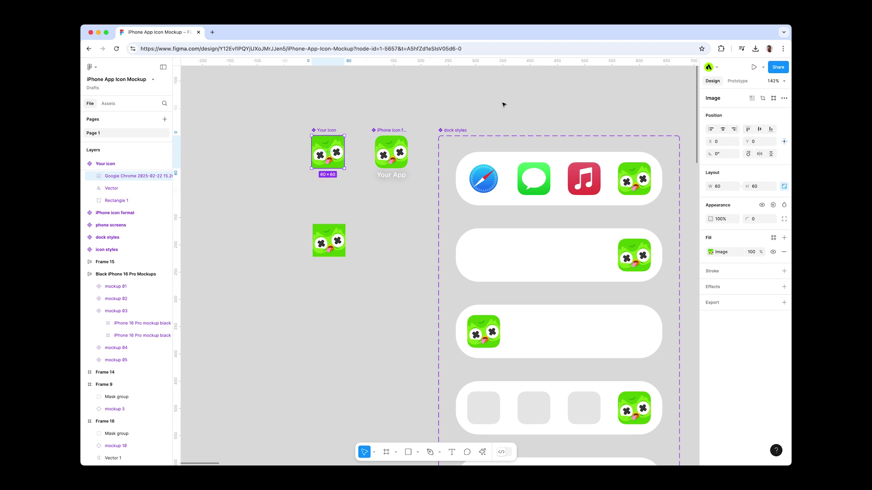
- Change the 'Your App' label under the icon to 'Duolingo' and zoom out to the phone screens
{"action": "left_click", "coordinate": [484, 111]}
{"action": "left_click", "coordinate": [399, 176]}
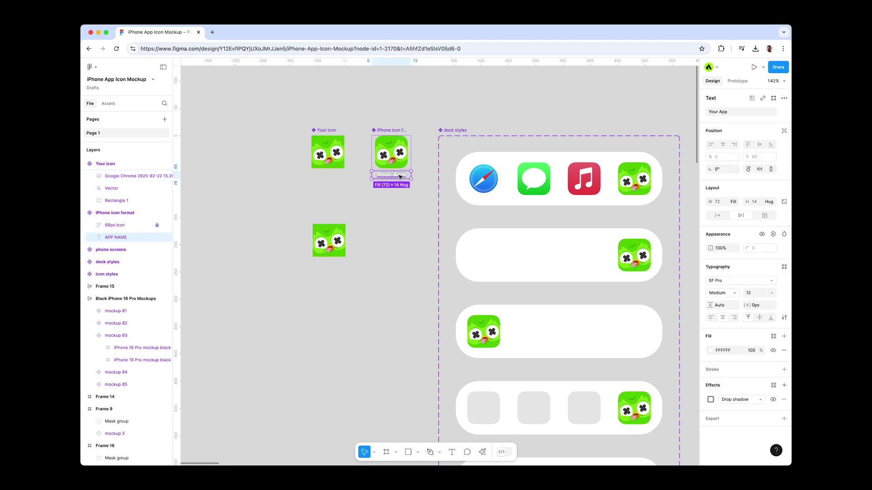
{"action": "double_click", "coordinate": [400, 176]}
{"action": "type", "text": "Duolingo"}
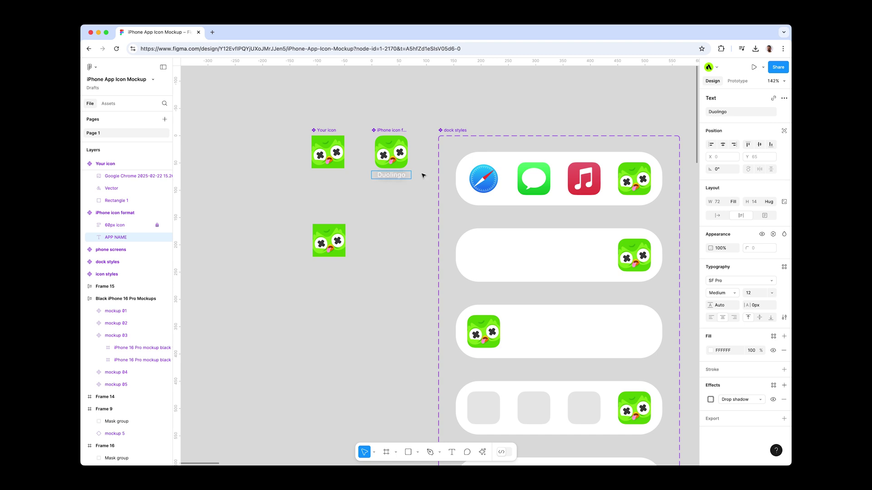
{"action": "key", "text": "Escape"}
{"action": "left_click", "coordinate": [394, 234]}
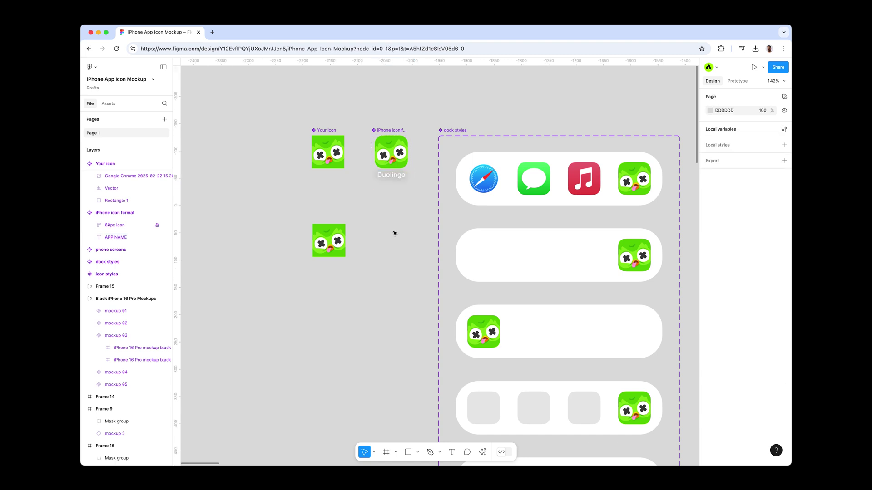
{"action": "left_click_drag", "start_coordinate": [402, 223], "coordinate": [271, 186]}
{"action": "scroll", "coordinate": [496, 196], "scroll_direction": "down", "scroll_amount": 10}
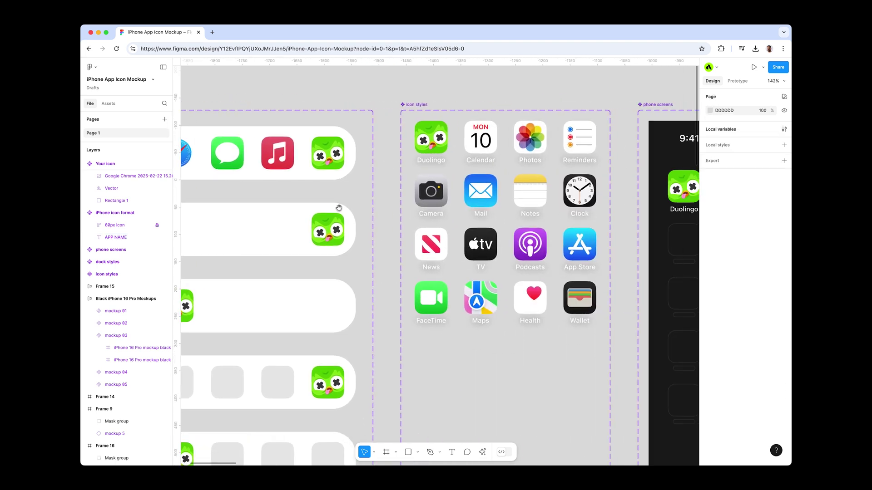
{"action": "scroll", "coordinate": [445, 121], "scroll_direction": "down", "scroll_amount": 10}
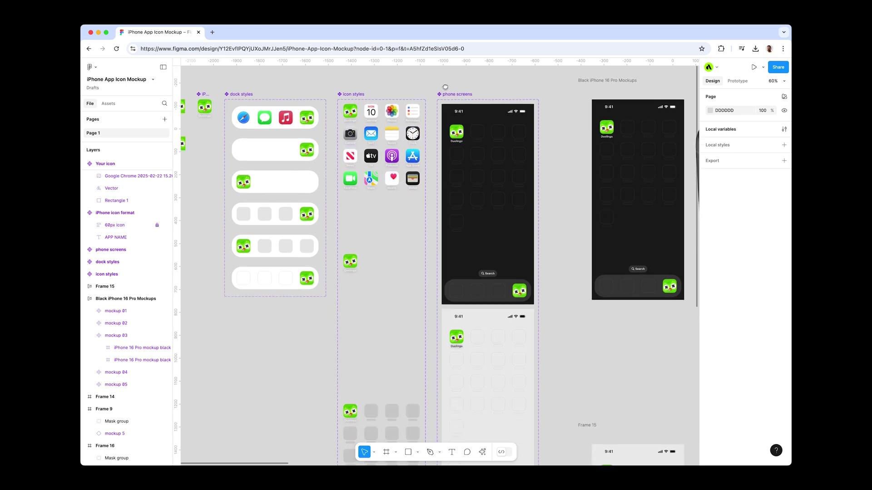
{"action": "scroll", "coordinate": [430, 141], "scroll_direction": "up", "scroll_amount": 10}
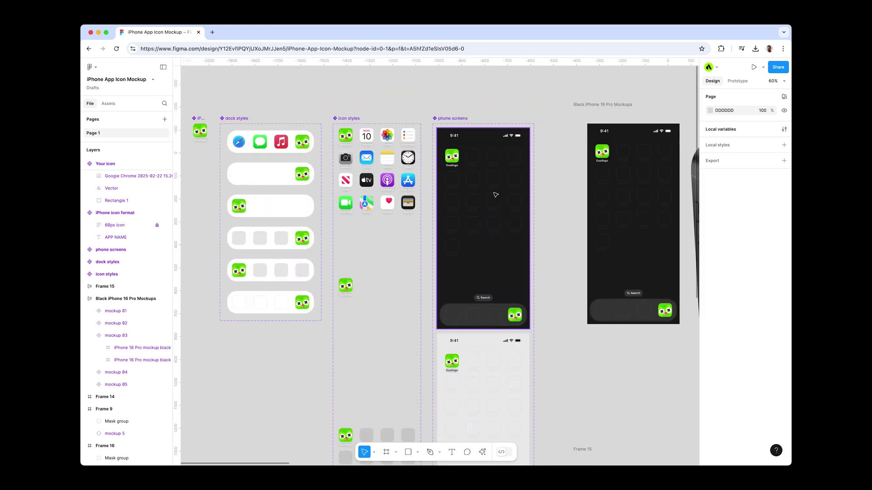
{"action": "scroll", "coordinate": [490, 187], "scroll_direction": "up", "scroll_amount": 5}
{"action": "scroll", "coordinate": [487, 172], "scroll_direction": "down", "scroll_amount": 5}
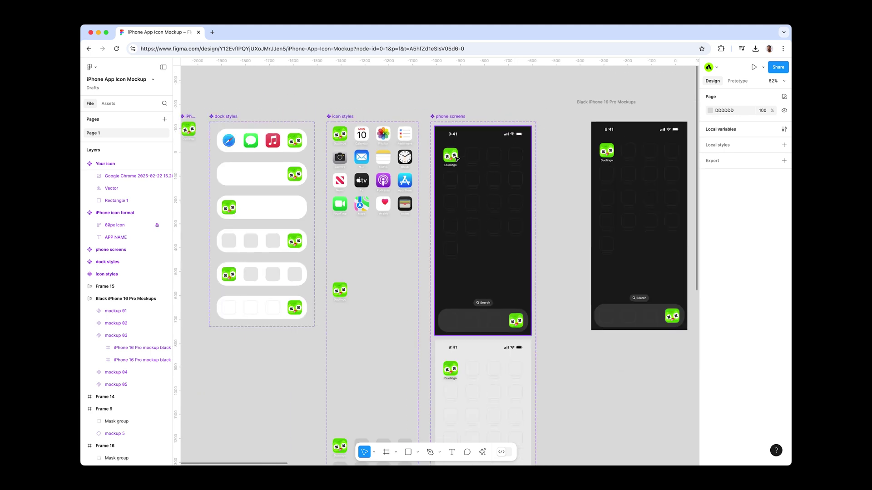
{"action": "double_click", "coordinate": [457, 158]}
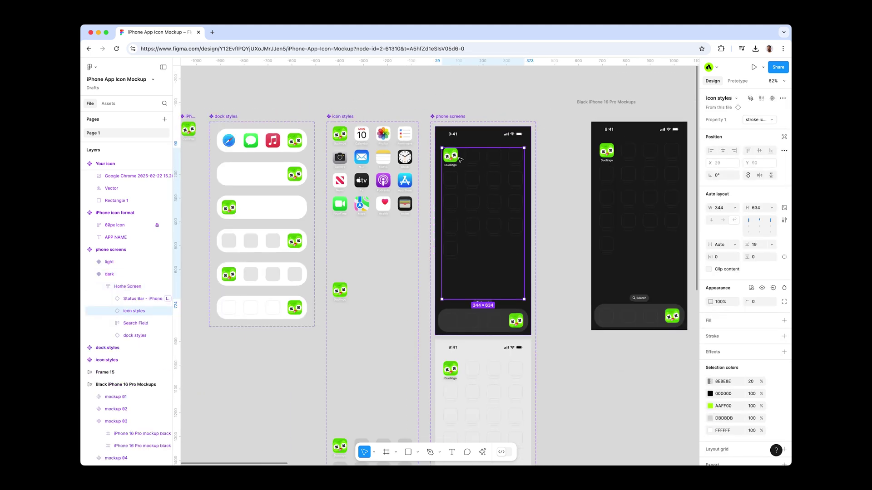
{"action": "left_click", "coordinate": [759, 120]}
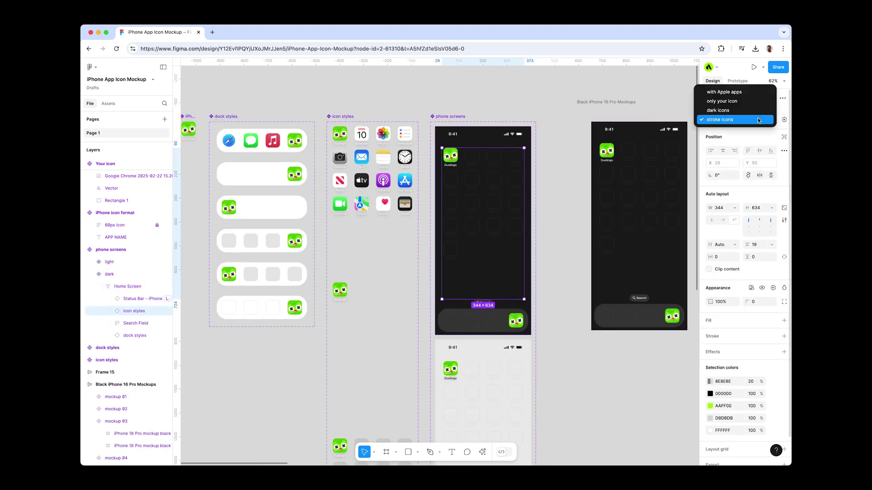
{"action": "left_click", "coordinate": [745, 93]}
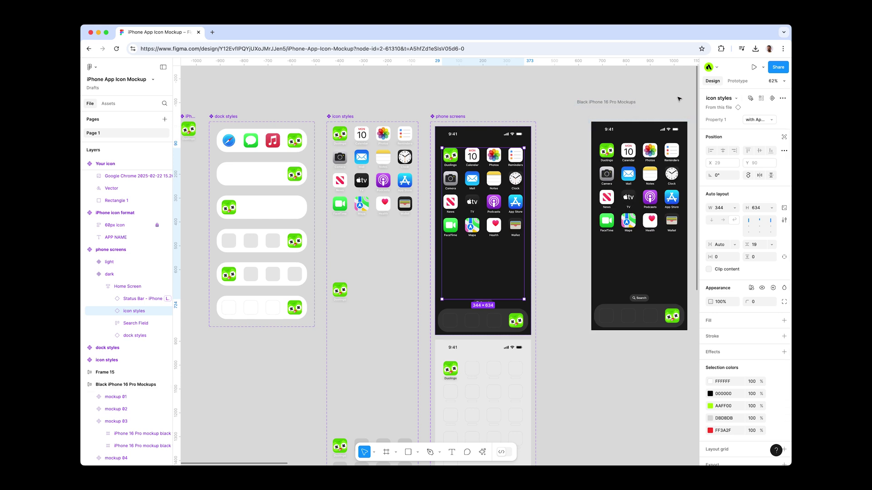
{"action": "left_click", "coordinate": [758, 120]}
{"action": "left_click", "coordinate": [752, 129]}
{"action": "left_click", "coordinate": [757, 120]}
{"action": "left_click", "coordinate": [753, 125]}
{"action": "left_click", "coordinate": [756, 120]}
{"action": "left_click", "coordinate": [751, 129]}
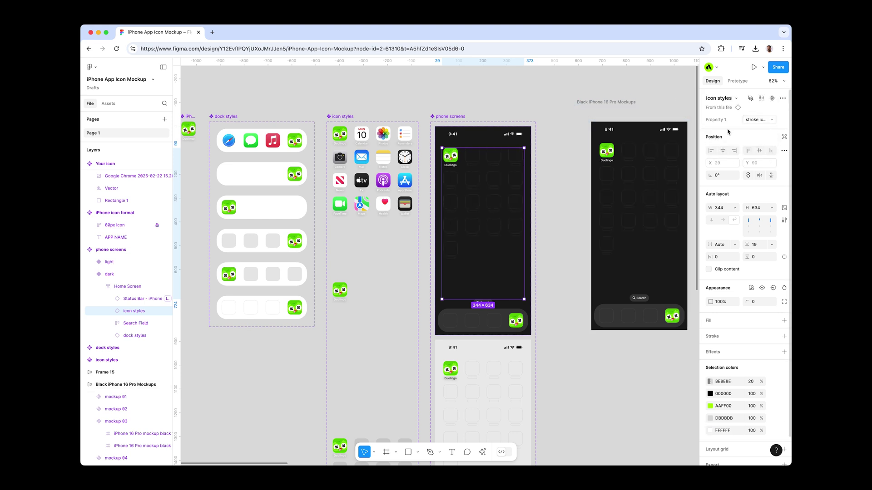
{"action": "left_click", "coordinate": [515, 99]}
{"action": "left_click_drag", "start_coordinate": [515, 99], "coordinate": [351, 107]}
- Render the dark phone screen into mockup 01 with Artboard Mockups' Render selected frame
{"action": "double_click", "coordinate": [488, 176]}
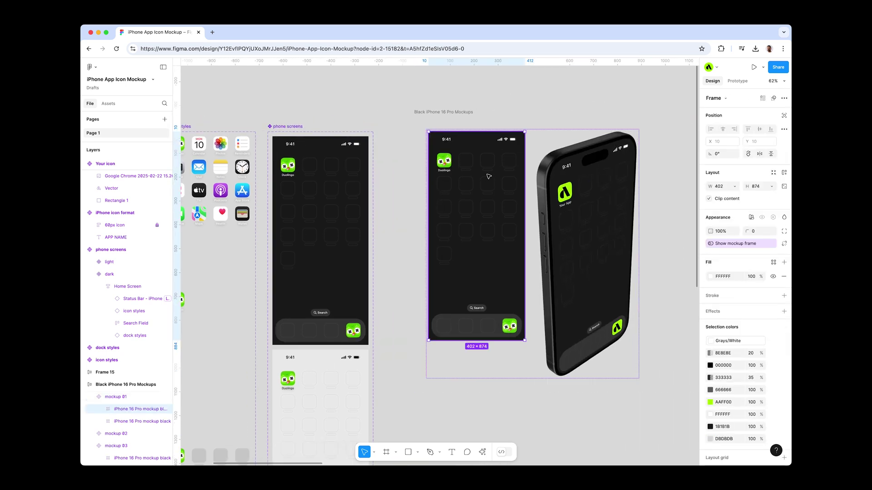
{"action": "right_click", "coordinate": [488, 176]}
{"action": "mouse_move", "coordinate": [509, 357]}
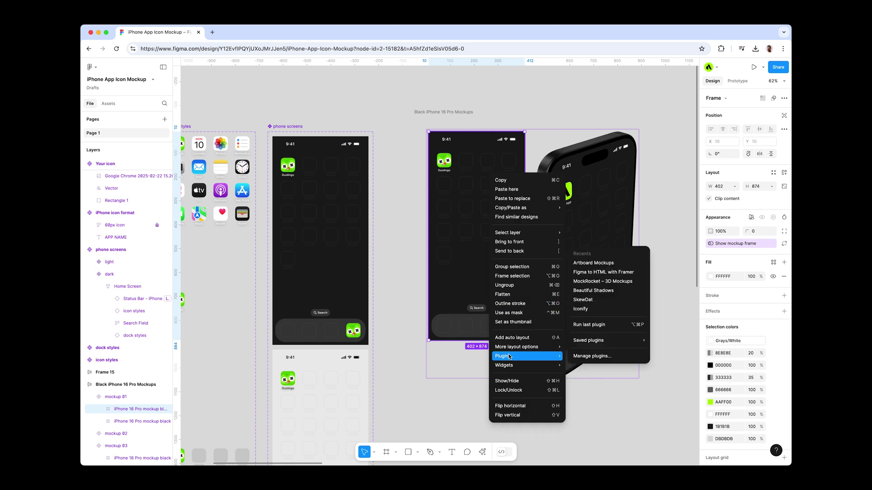
{"action": "left_click", "coordinate": [593, 264]}
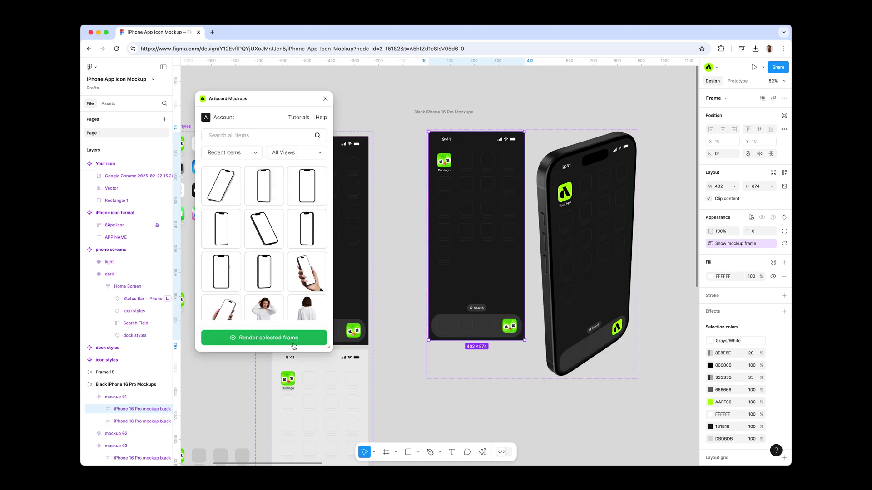
{"action": "left_click", "coordinate": [294, 342]}
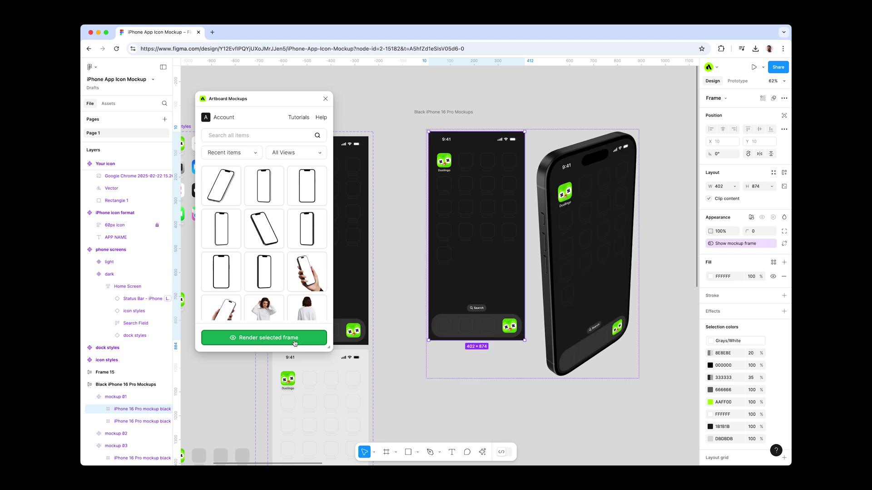
- Switch the first mockup's phone screen instance to the light variant
{"action": "left_click", "coordinate": [478, 278]}
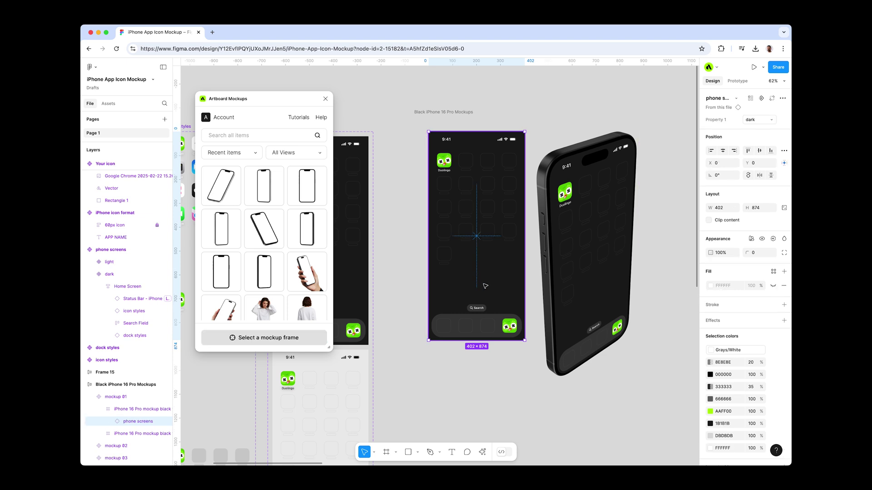
{"action": "left_click", "coordinate": [758, 120]}
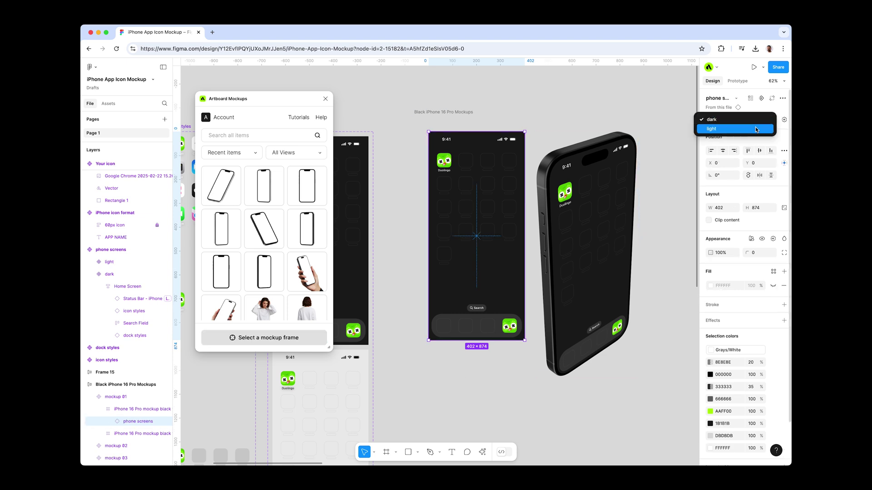
{"action": "left_click", "coordinate": [755, 128]}
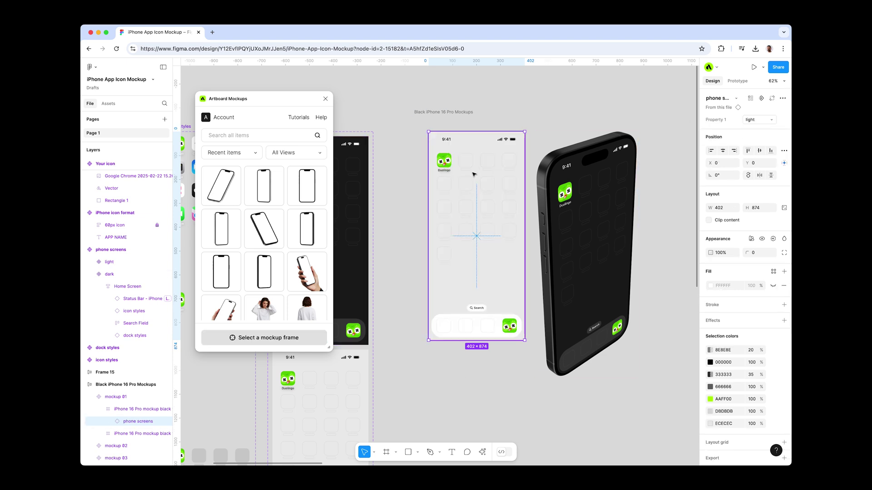
- Re-render the first mockup frame so it shows the light Duolingo home screen
{"action": "left_click", "coordinate": [403, 218]}
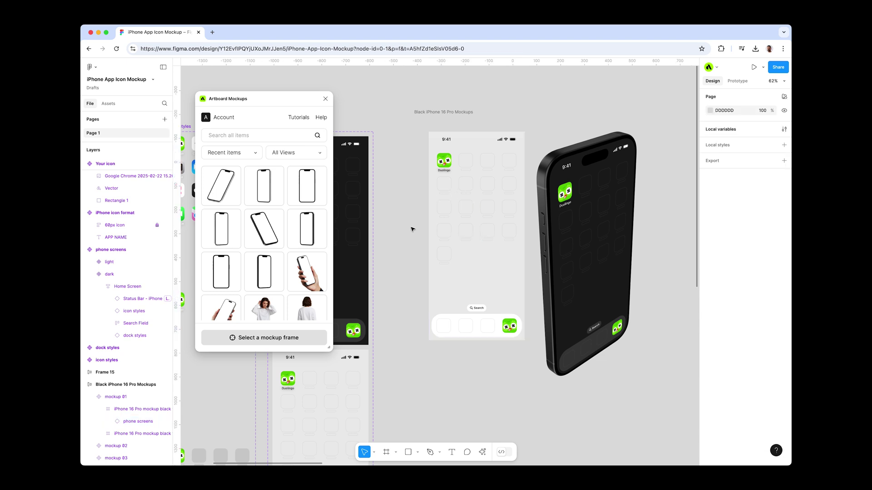
{"action": "left_click", "coordinate": [466, 271]}
{"action": "left_click", "coordinate": [293, 336]}
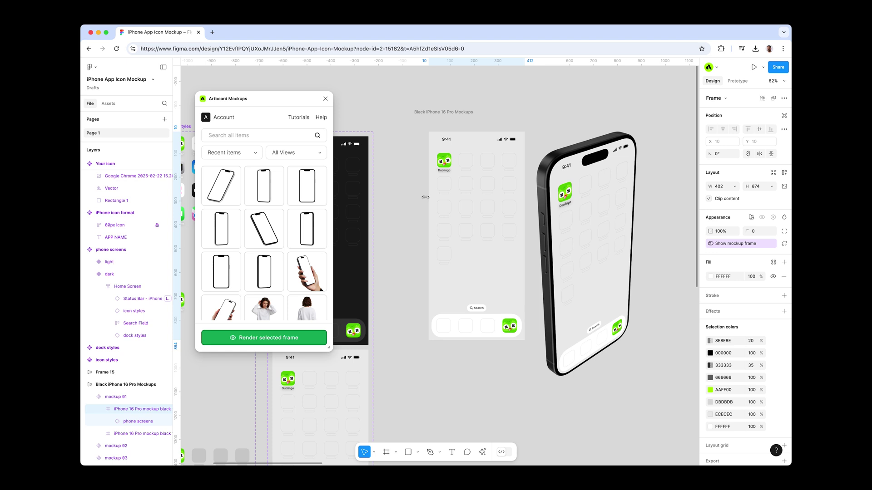
{"action": "left_click", "coordinate": [560, 107]}
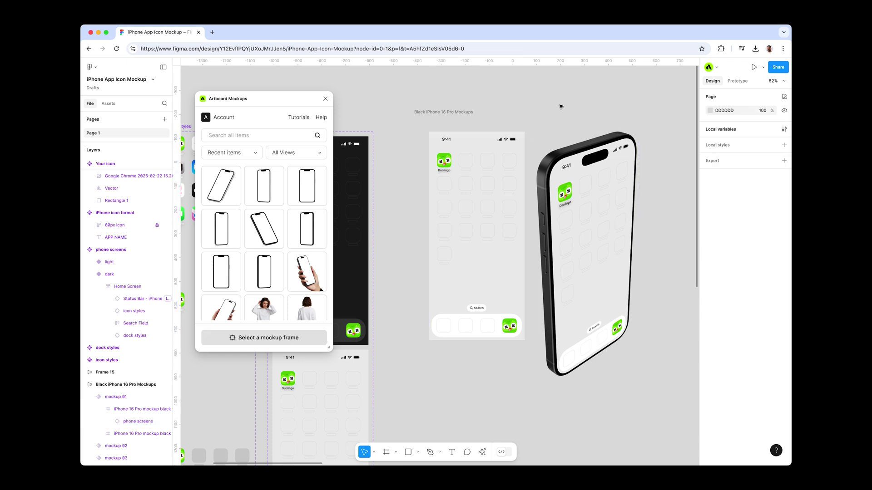
- Inspect the rendered scenes in Frames 5–9 and close the Artboard Mockups plugin
{"action": "scroll", "coordinate": [473, 169], "scroll_direction": "down", "scroll_amount": 5}
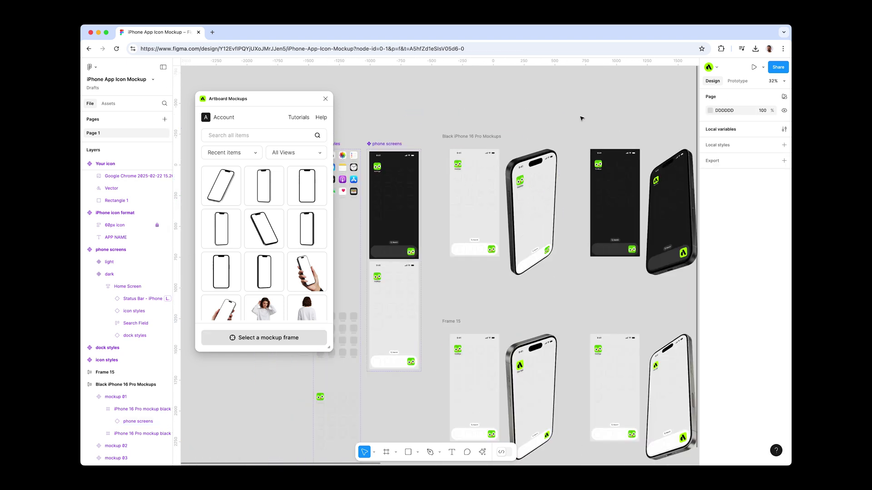
{"action": "scroll", "coordinate": [414, 163], "scroll_direction": "right", "scroll_amount": 15}
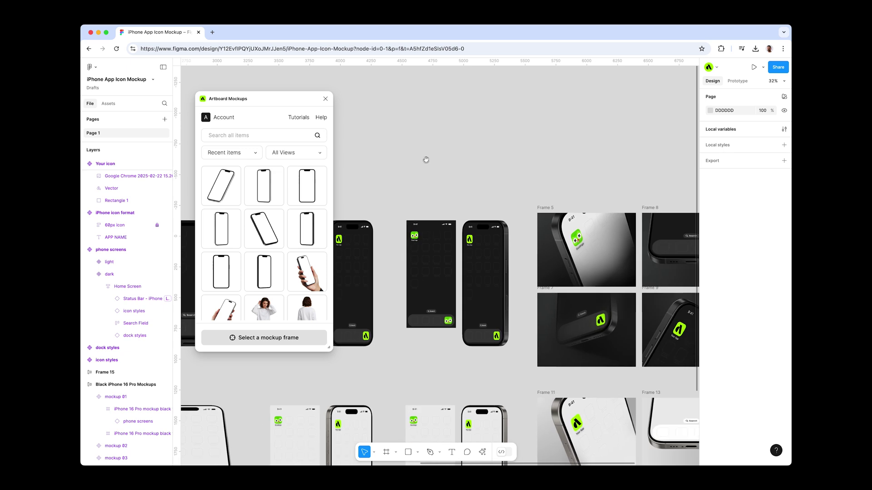
{"action": "scroll", "coordinate": [402, 122], "scroll_direction": "up", "scroll_amount": 5}
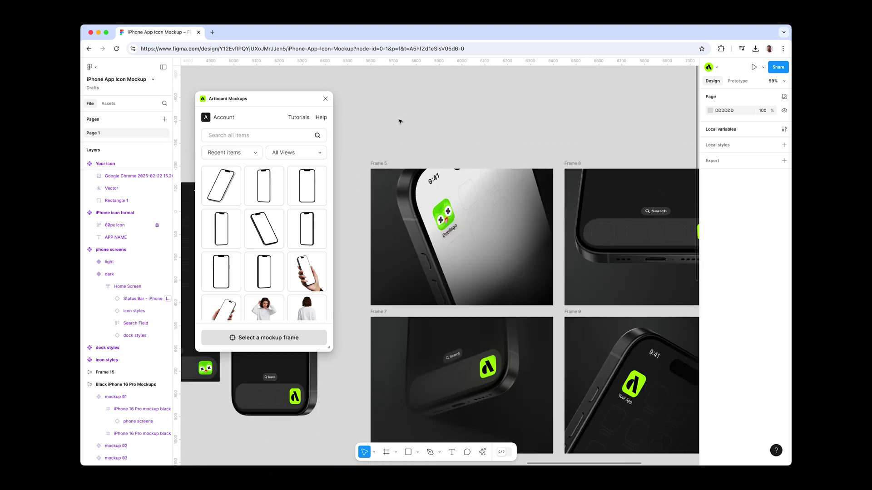
{"action": "scroll", "coordinate": [466, 118], "scroll_direction": "down", "scroll_amount": 3}
{"action": "scroll", "coordinate": [425, 91], "scroll_direction": "up", "scroll_amount": 2}
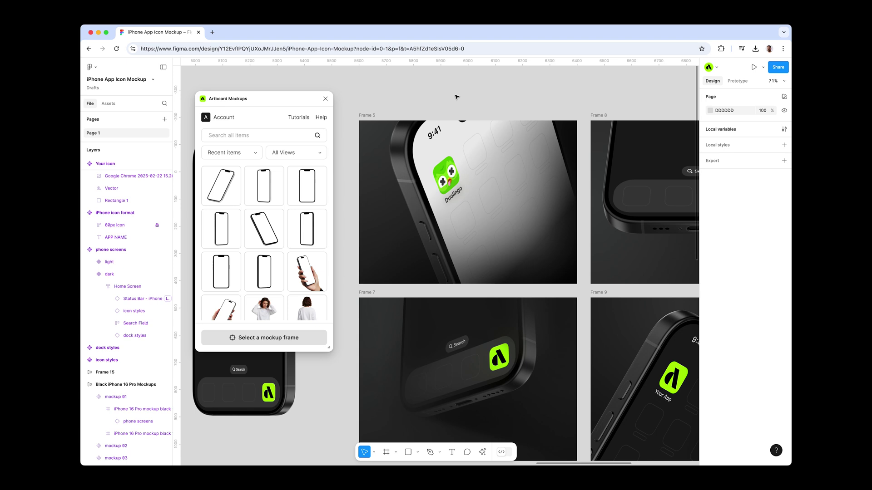
{"action": "left_click", "coordinate": [325, 98]}
{"action": "scroll", "coordinate": [458, 103], "scroll_direction": "right", "scroll_amount": 3}
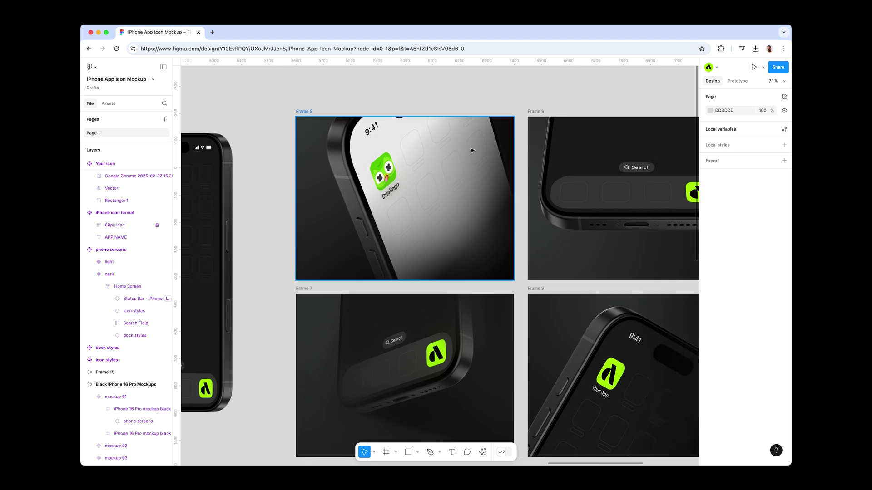
{"action": "scroll", "coordinate": [522, 217], "scroll_direction": "down", "scroll_amount": 8}
{"action": "left_click_drag", "start_coordinate": [334, 162], "coordinate": [667, 159]}
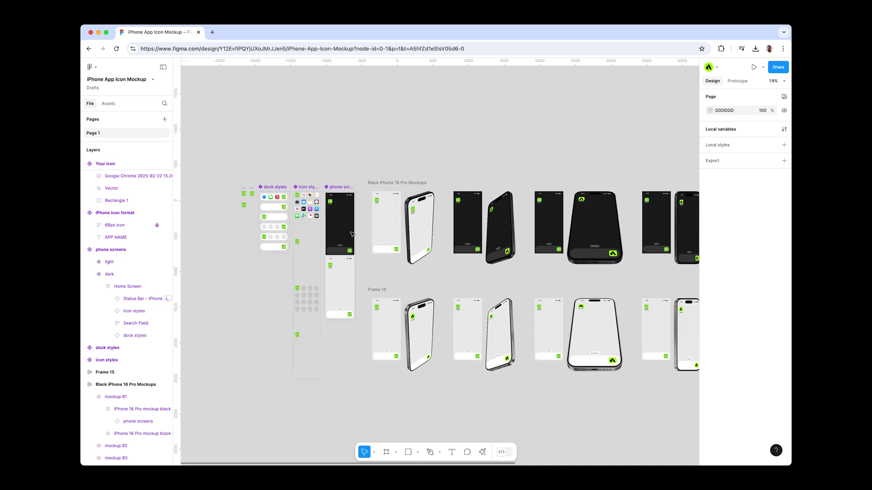
{"action": "scroll", "coordinate": [339, 220], "scroll_direction": "up", "scroll_amount": 5}
{"action": "double_click", "coordinate": [470, 266]}
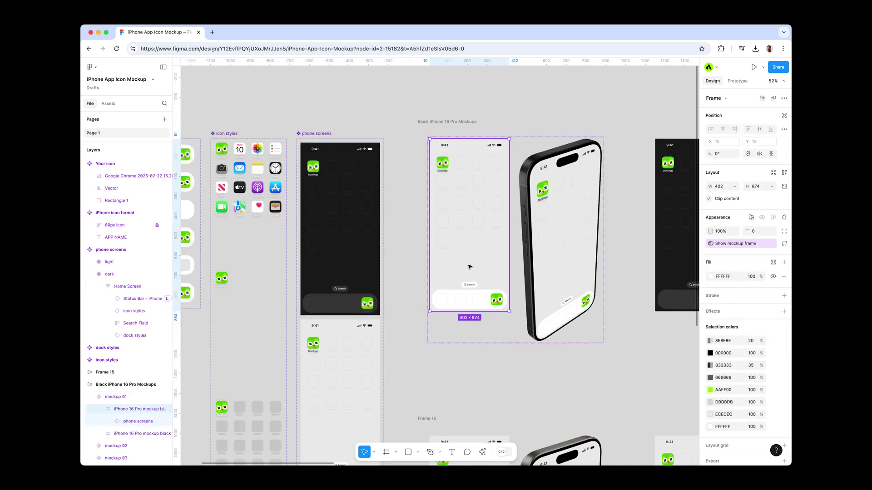
- Set the first mockup's phone screen Property 1 back to dark
{"action": "double_click", "coordinate": [469, 267]}
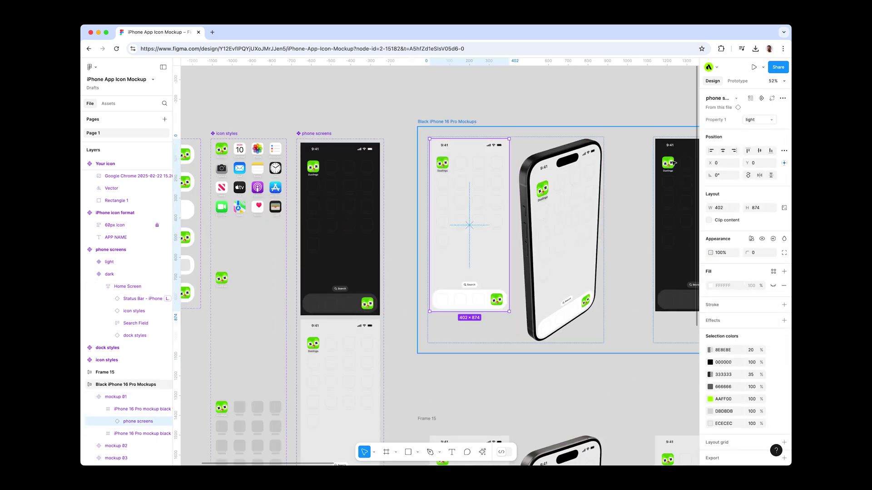
{"action": "left_click", "coordinate": [752, 120]}
{"action": "left_click", "coordinate": [753, 111]}
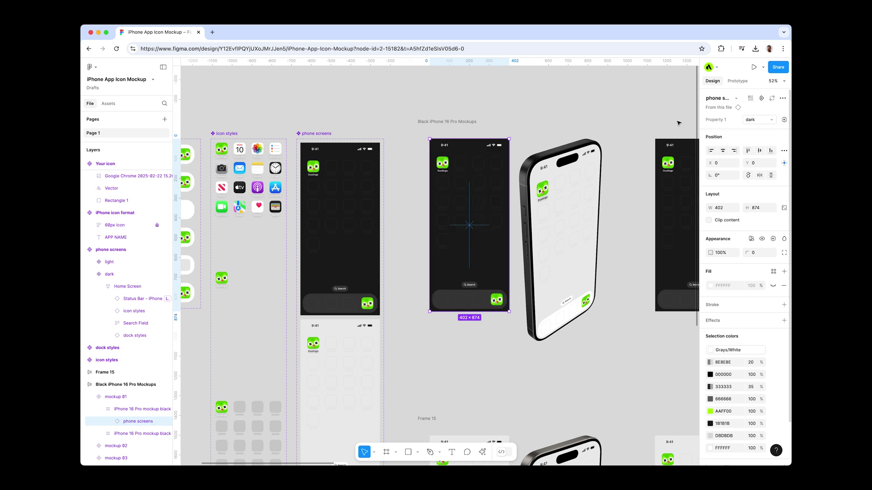
- Set the dark Home Screen's icon styles to the 'with Apple apps' variant
{"action": "left_click", "coordinate": [328, 169]}
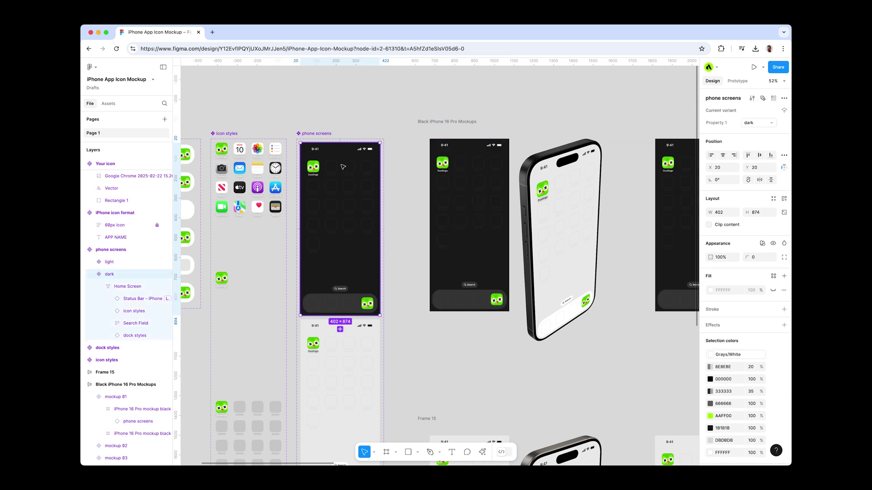
{"action": "scroll", "coordinate": [305, 167], "scroll_direction": "up", "scroll_amount": 3}
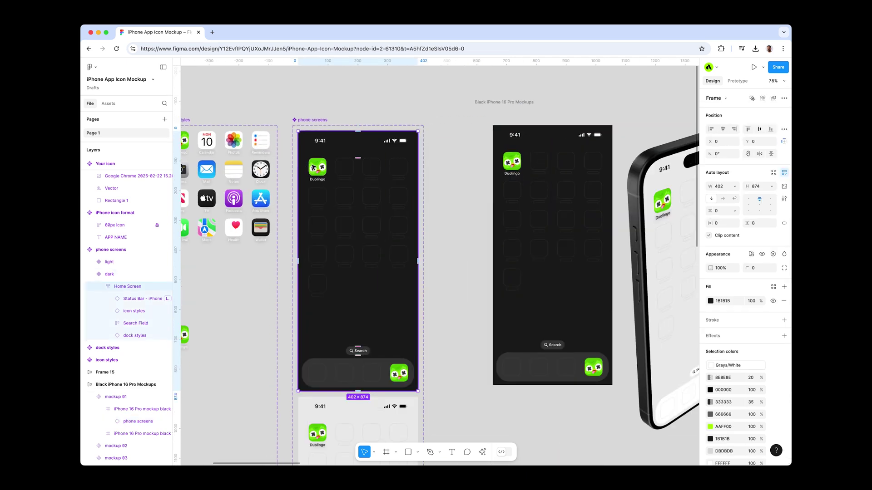
{"action": "left_click", "coordinate": [313, 168]}
{"action": "left_click", "coordinate": [749, 119]}
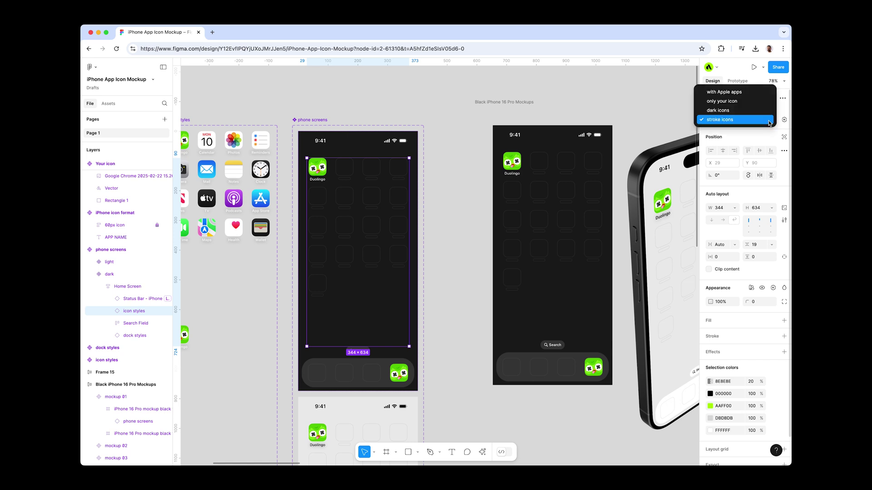
{"action": "left_click", "coordinate": [749, 92]}
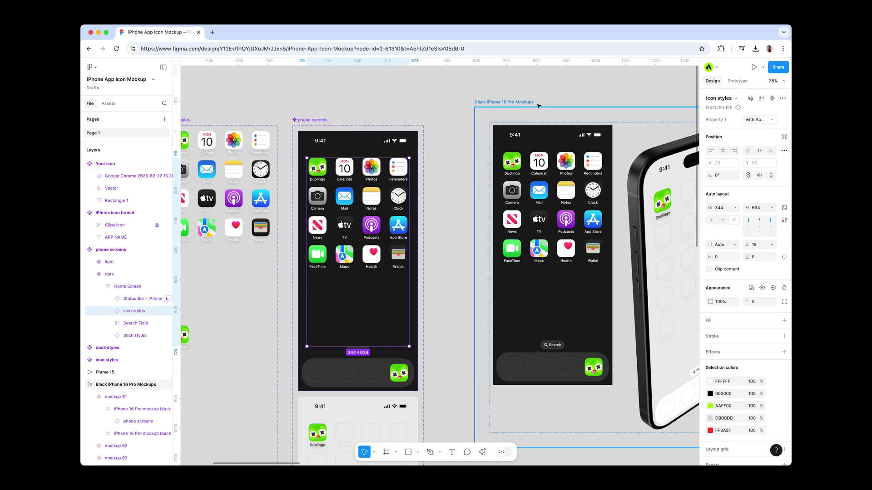
{"action": "left_click", "coordinate": [577, 105]}
{"action": "scroll", "coordinate": [578, 105], "scroll_direction": "right", "scroll_amount": 1}
{"action": "scroll", "coordinate": [577, 105], "scroll_direction": "right", "scroll_amount": 3}
- Re-render the first mockup frame with the dark Apple-apps screen through Artboard Mockups
{"action": "double_click", "coordinate": [457, 305]}
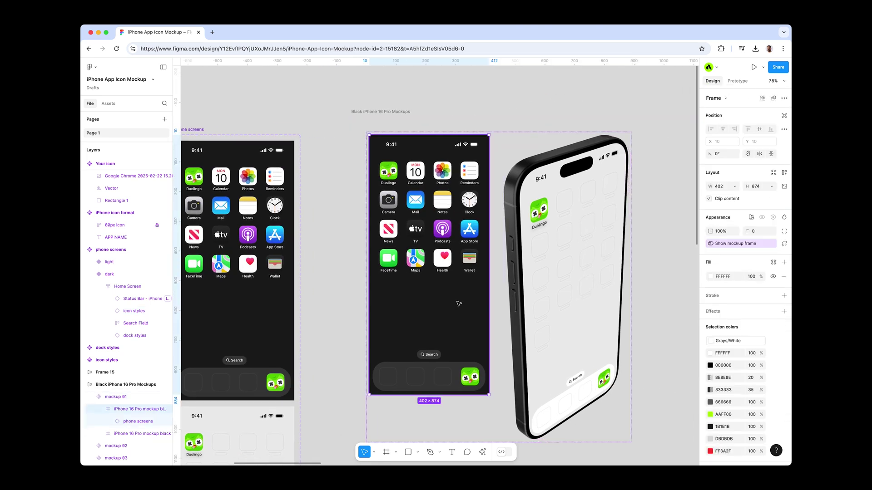
{"action": "right_click", "coordinate": [458, 299]}
{"action": "mouse_move", "coordinate": [505, 376]}
{"action": "left_click", "coordinate": [562, 280]}
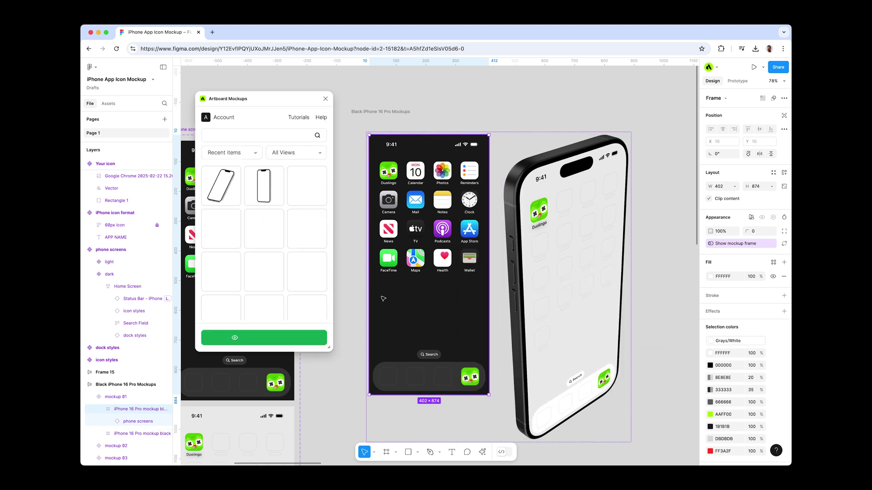
{"action": "left_click", "coordinate": [275, 340]}
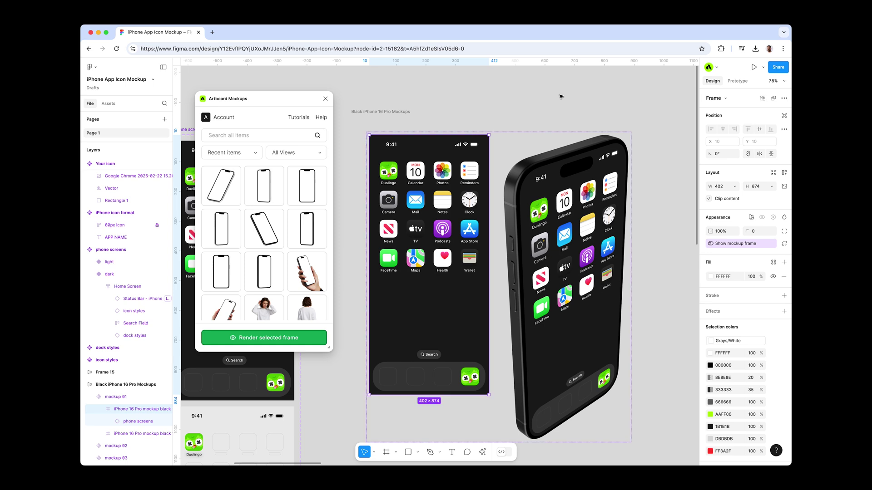
{"action": "left_click", "coordinate": [563, 98]}
- Pan and zoom to check the updated close-up scene in Frame 5
{"action": "scroll", "coordinate": [454, 95], "scroll_direction": "down", "scroll_amount": 10}
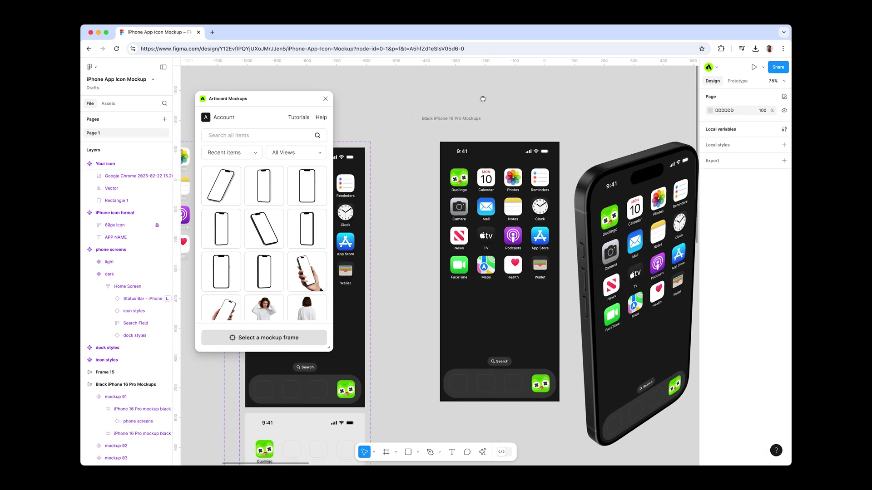
{"action": "scroll", "coordinate": [545, 114], "scroll_direction": "right", "scroll_amount": 10}
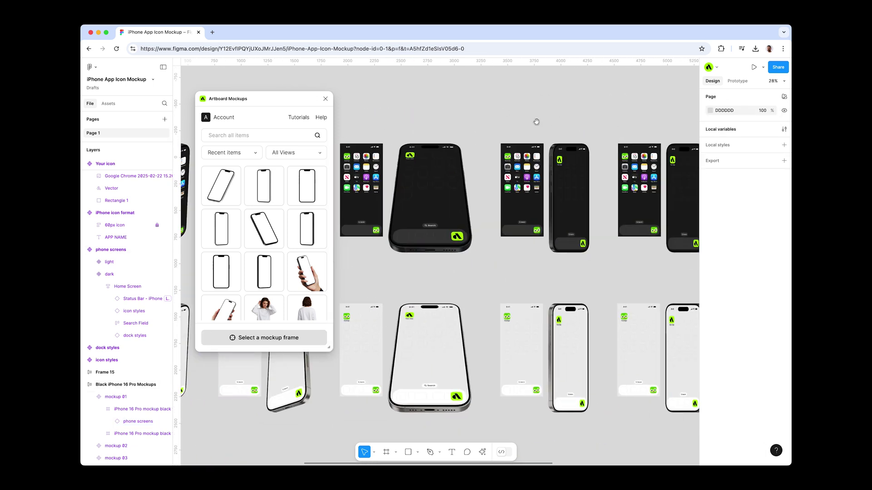
{"action": "scroll", "coordinate": [449, 145], "scroll_direction": "up", "scroll_amount": 6}
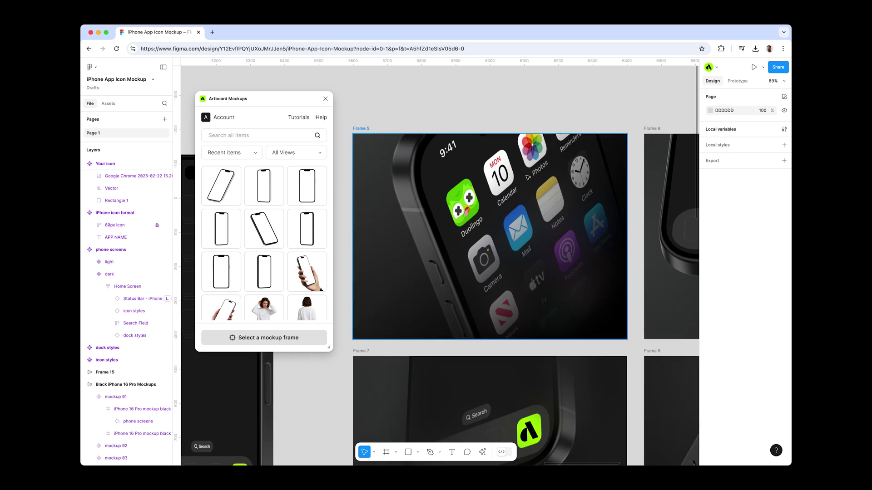
{"action": "scroll", "coordinate": [539, 135], "scroll_direction": "down", "scroll_amount": 8}
{"action": "scroll", "coordinate": [539, 134], "scroll_direction": "left", "scroll_amount": 10}
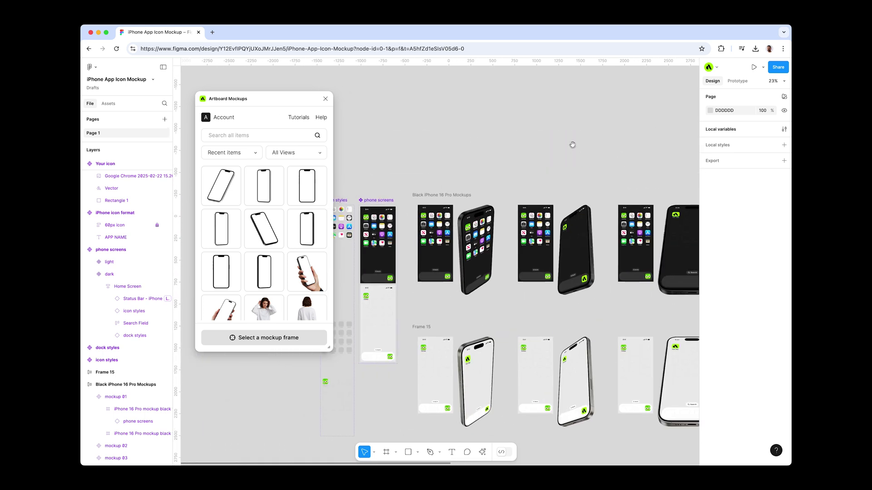
{"action": "scroll", "coordinate": [474, 150], "scroll_direction": "up", "scroll_amount": 8}
{"action": "scroll", "coordinate": [495, 127], "scroll_direction": "down", "scroll_amount": 2}
- Change the dark Home Screen fill from solid to a 1B1B1B–818181 linear gradient
{"action": "left_click_drag", "start_coordinate": [514, 99], "coordinate": [455, 101]}
{"action": "left_click", "coordinate": [425, 138]}
{"action": "left_click", "coordinate": [128, 286]}
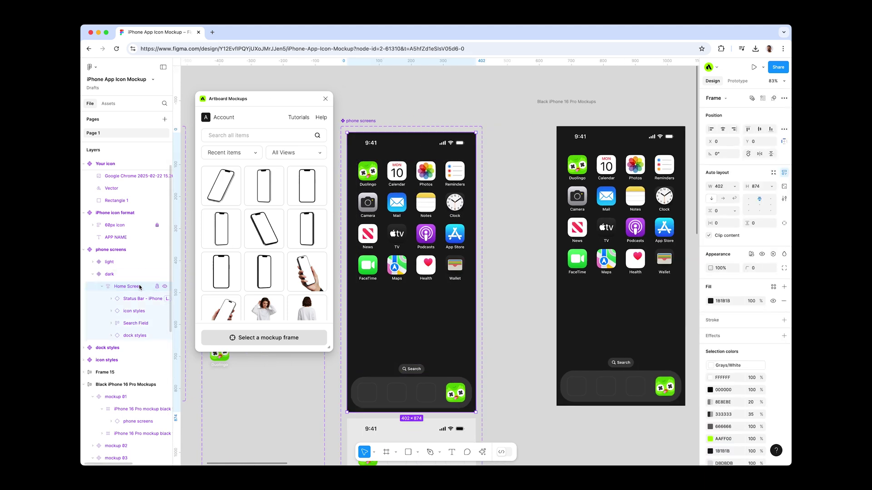
{"action": "left_click", "coordinate": [710, 301]}
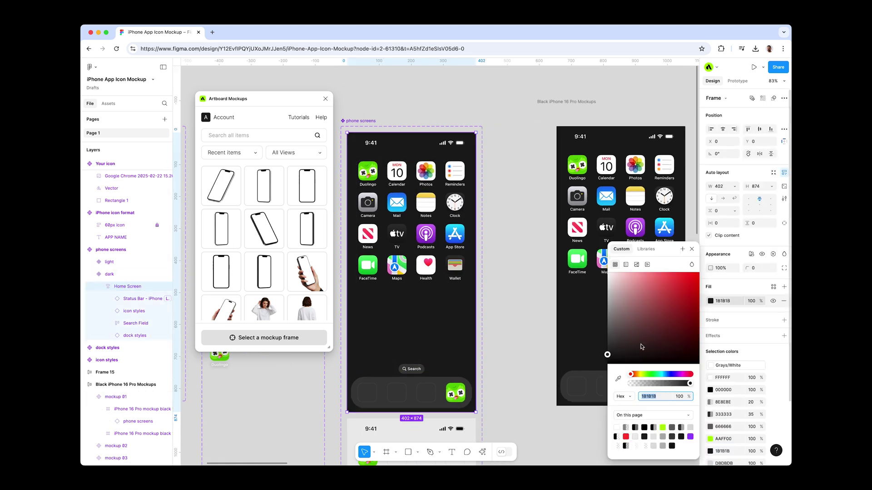
{"action": "left_click", "coordinate": [626, 265]}
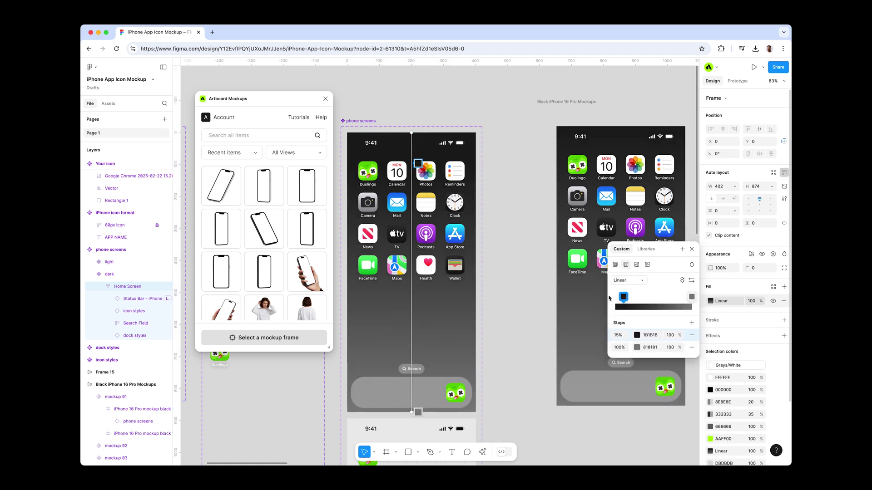
{"action": "left_click", "coordinate": [607, 100]}
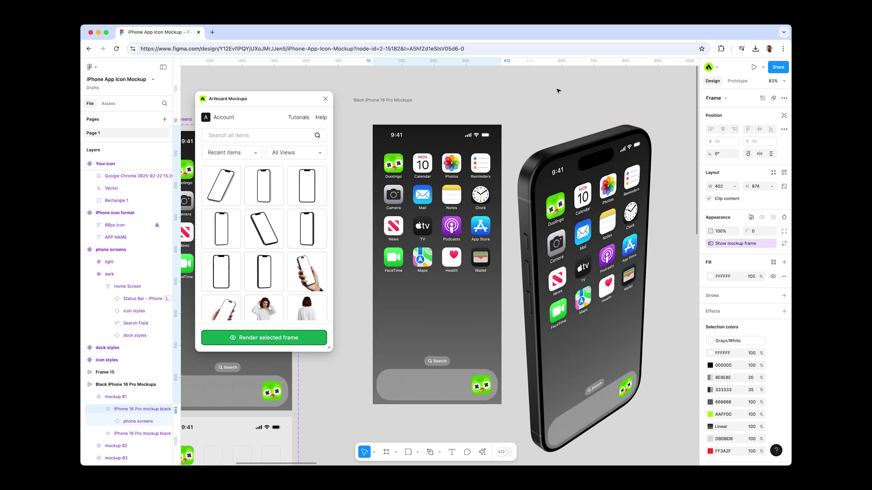
{"action": "scroll", "coordinate": [557, 95], "scroll_direction": "down", "scroll_amount": 3}
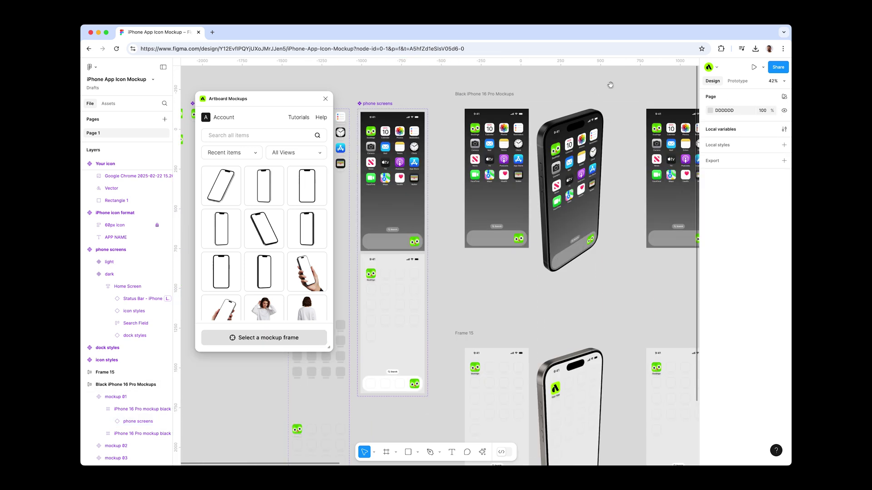
{"action": "left_click_drag", "start_coordinate": [610, 85], "coordinate": [458, 97]}
{"action": "scroll", "coordinate": [525, 105], "scroll_direction": "up", "scroll_amount": 2}
{"action": "double_click", "coordinate": [408, 258]}
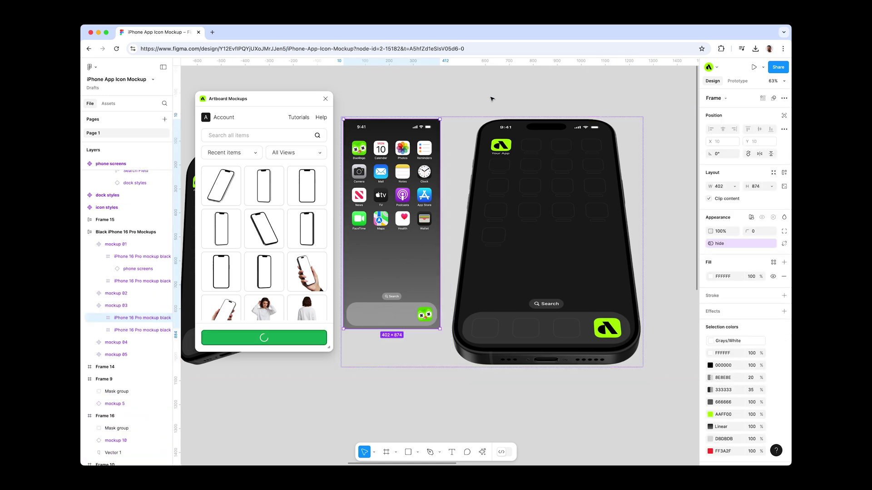
{"action": "left_click", "coordinate": [514, 101]}
{"action": "scroll", "coordinate": [561, 131], "scroll_direction": "down", "scroll_amount": 5}
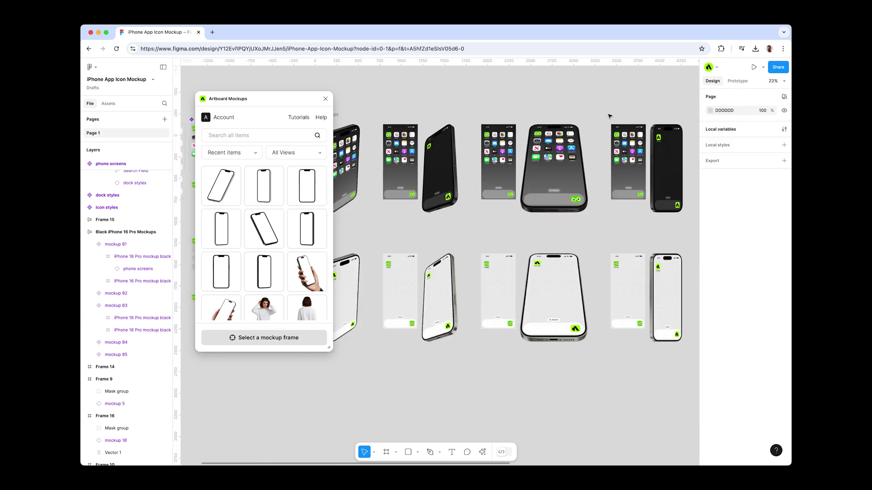
{"action": "left_click_drag", "start_coordinate": [625, 113], "coordinate": [457, 111]}
{"action": "left_click_drag", "start_coordinate": [591, 109], "coordinate": [450, 110]}
{"action": "scroll", "coordinate": [610, 164], "scroll_direction": "up", "scroll_amount": 5}
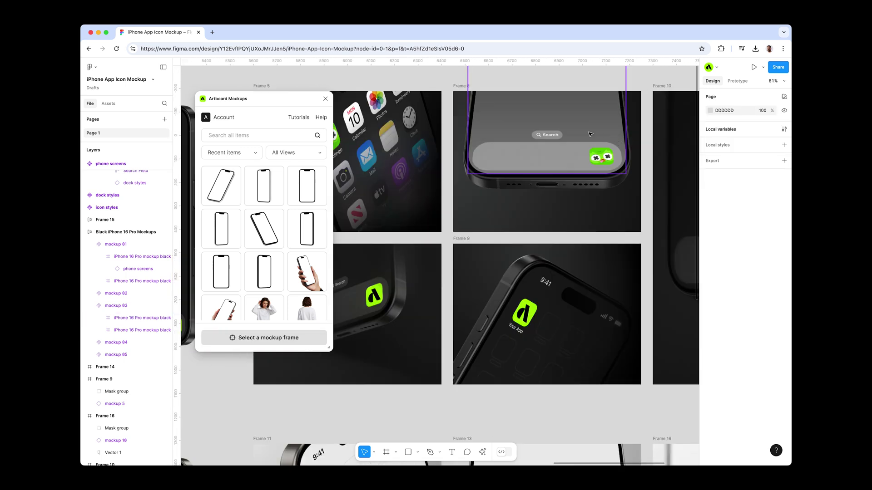
{"action": "scroll", "coordinate": [592, 230], "scroll_direction": "down", "scroll_amount": 5}
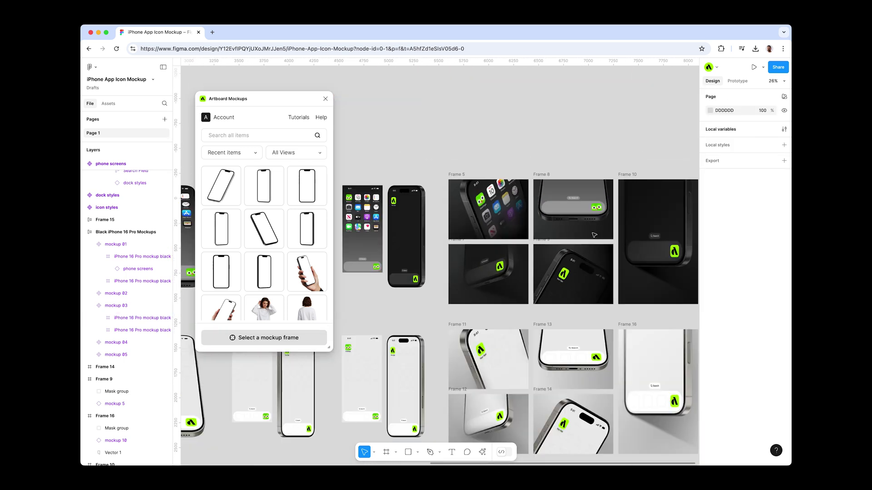
{"action": "scroll", "coordinate": [617, 137], "scroll_direction": "left", "scroll_amount": 10}
{"action": "scroll", "coordinate": [616, 122], "scroll_direction": "down", "scroll_amount": 2}
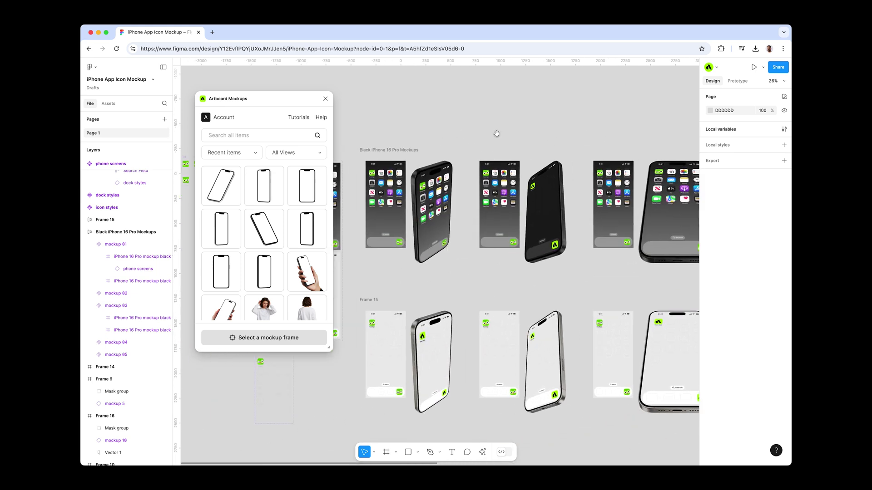
- Set the dark screen's dock styles to 'with Apple icons' (Safari, Messages, Music)
{"action": "scroll", "coordinate": [422, 217], "scroll_direction": "up", "scroll_amount": 4}
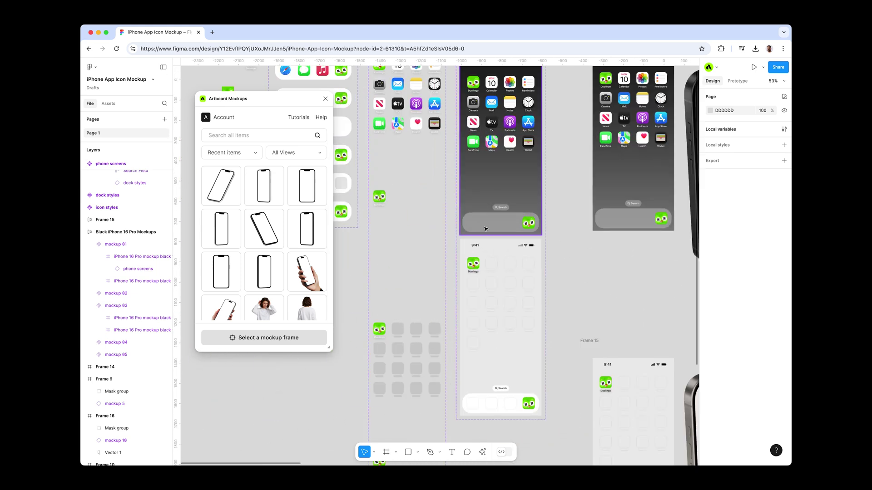
{"action": "left_click", "coordinate": [486, 230]}
{"action": "scroll", "coordinate": [451, 222], "scroll_direction": "left", "scroll_amount": 4}
{"action": "scroll", "coordinate": [451, 223], "scroll_direction": "up", "scroll_amount": 3}
{"action": "left_click", "coordinate": [762, 120]}
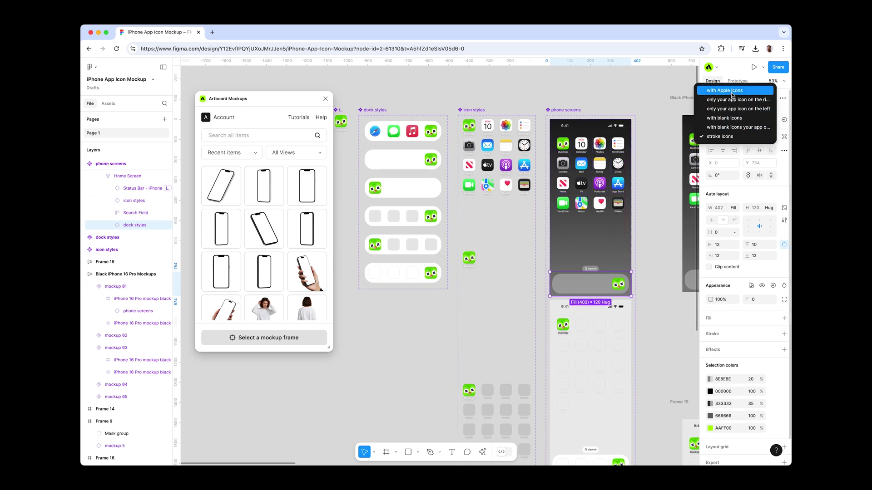
{"action": "left_click", "coordinate": [730, 91]}
{"action": "left_click", "coordinate": [613, 100]}
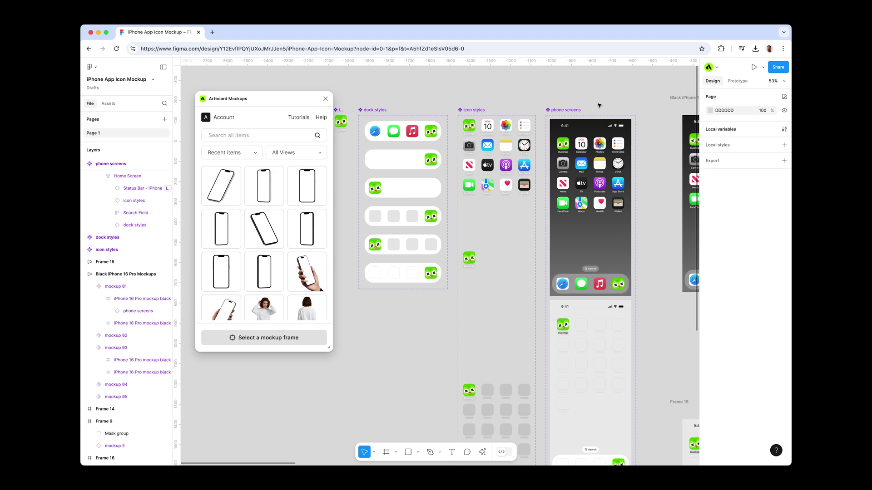
- Re-render the black iPhone mockup 03 with the new dock and fit all frames in view
{"action": "scroll", "coordinate": [612, 136], "scroll_direction": "right", "scroll_amount": 5}
{"action": "scroll", "coordinate": [582, 207], "scroll_direction": "right", "scroll_amount": 13}
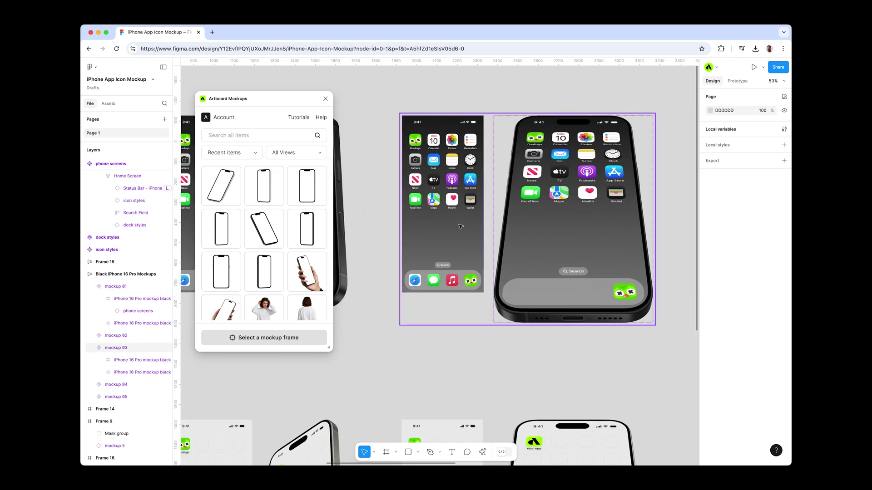
{"action": "left_click", "coordinate": [464, 224]}
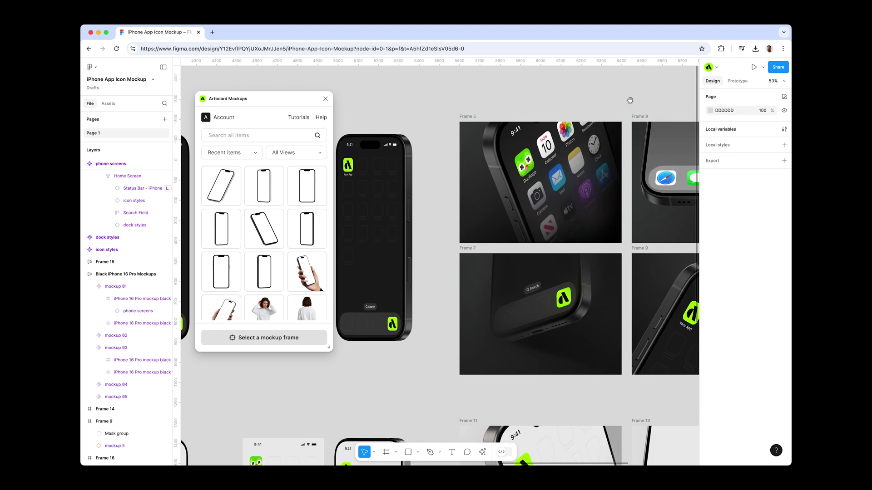
{"action": "left_click_drag", "start_coordinate": [614, 101], "coordinate": [396, 104]}
{"action": "scroll", "coordinate": [461, 116], "scroll_direction": "up", "scroll_amount": 2}
{"action": "key", "text": "shift+1"}
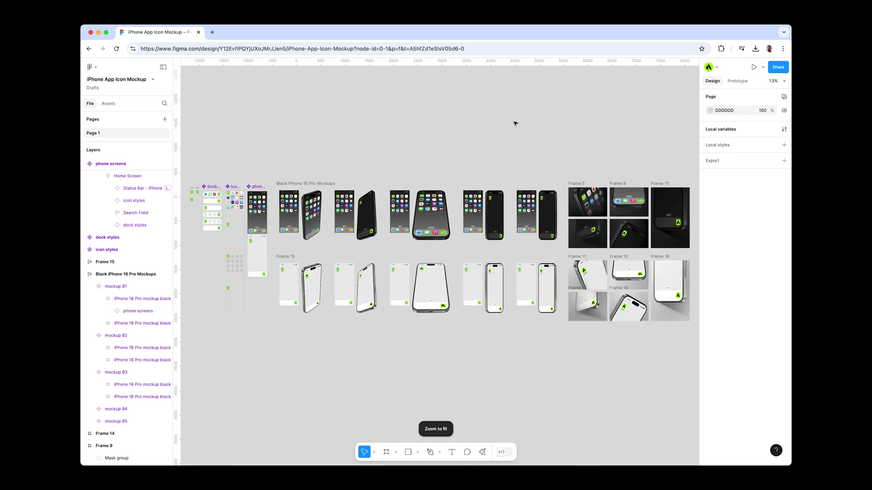
- Duplicate mockup 03 into empty canvas space up and to the right
{"action": "left_click", "coordinate": [408, 194]}
{"action": "scroll", "coordinate": [421, 207], "scroll_direction": "up", "scroll_amount": 2}
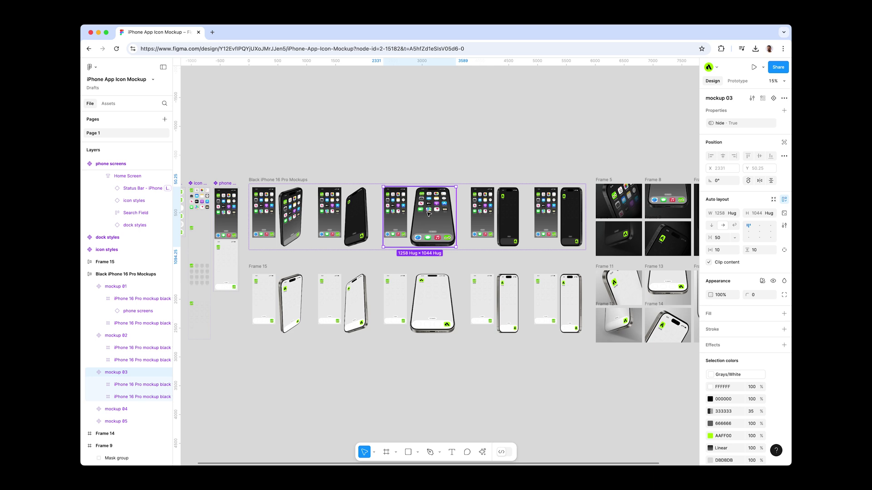
{"action": "left_click_drag", "start_coordinate": [434, 215], "coordinate": [572, 186]}
{"action": "left_click", "coordinate": [630, 120]}
{"action": "scroll", "coordinate": [549, 134], "scroll_direction": "up", "scroll_amount": 5}
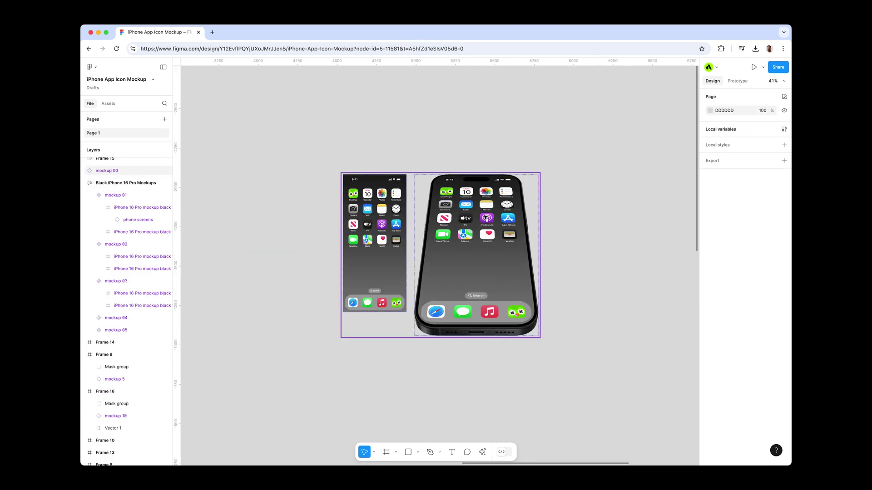
{"action": "left_click_drag", "start_coordinate": [486, 219], "coordinate": [543, 181]}
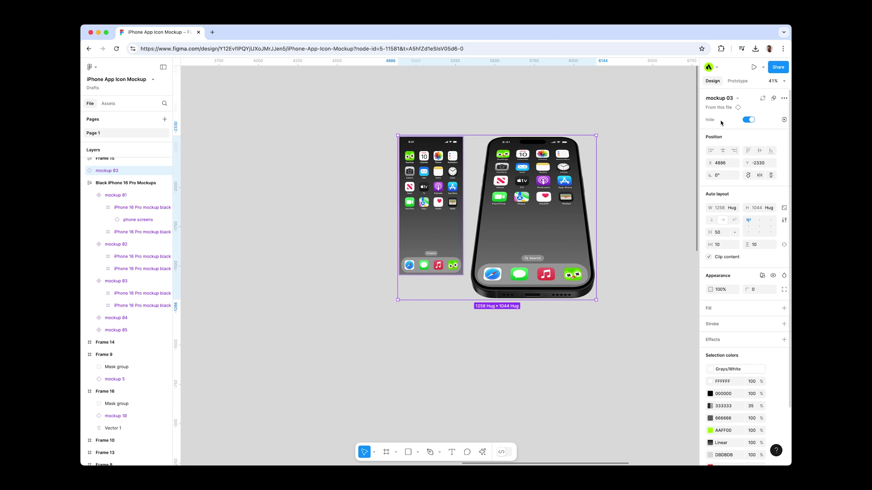
- Turn off Hide on the mockup copy so only the phone remains, and reposition it
{"action": "left_click", "coordinate": [748, 120]}
{"action": "left_click", "coordinate": [603, 187]}
{"action": "left_click_drag", "start_coordinate": [467, 205], "coordinate": [558, 234]}
{"action": "left_click", "coordinate": [429, 197]}
- Draw Frame 17 around the phone and centre the phone horizontally and vertically inside it
{"action": "key", "text": "f"}
{"action": "left_click_drag", "start_coordinate": [416, 133], "coordinate": [652, 351]}
{"action": "key", "text": "Return"}
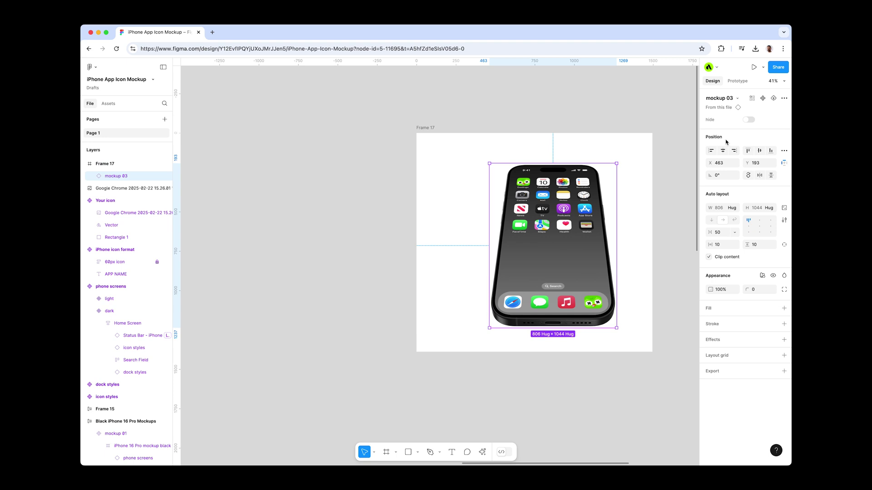
{"action": "left_click", "coordinate": [723, 150]}
{"action": "left_click", "coordinate": [759, 151]}
{"action": "left_click", "coordinate": [453, 120]}
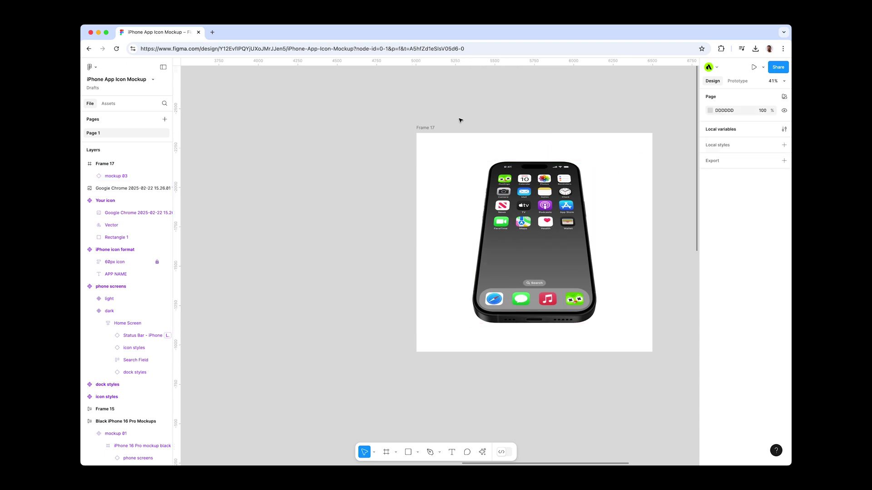
- Scale the phone proportionally about 1.73x and move it upward in Frame 17
{"action": "left_click_drag", "start_coordinate": [386, 148], "coordinate": [317, 149]}
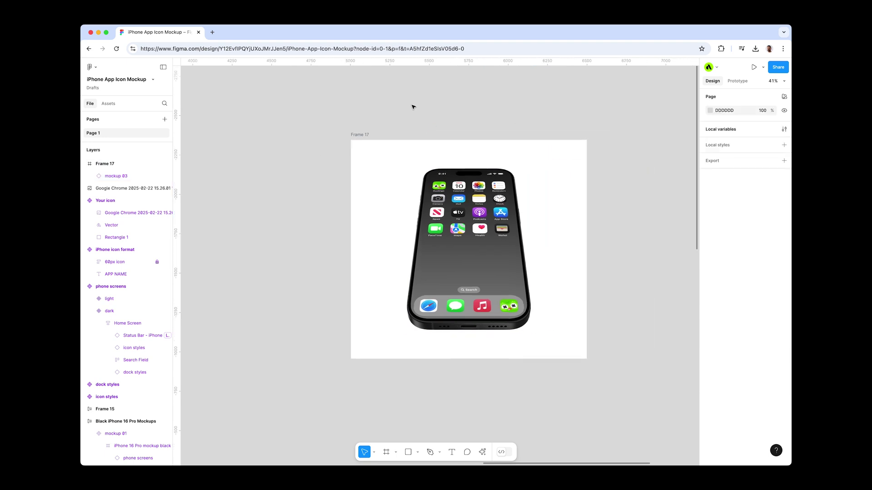
{"action": "left_click", "coordinate": [522, 175]}
{"action": "key", "text": "k"}
{"action": "left_click_drag", "start_coordinate": [529, 169], "coordinate": [575, 155]}
{"action": "left_click_drag", "start_coordinate": [530, 252], "coordinate": [530, 162]}
{"action": "left_click", "coordinate": [646, 247]}
- Select Frame 17 and pick its fill colour with the eyedropper
{"action": "left_click", "coordinate": [359, 134]}
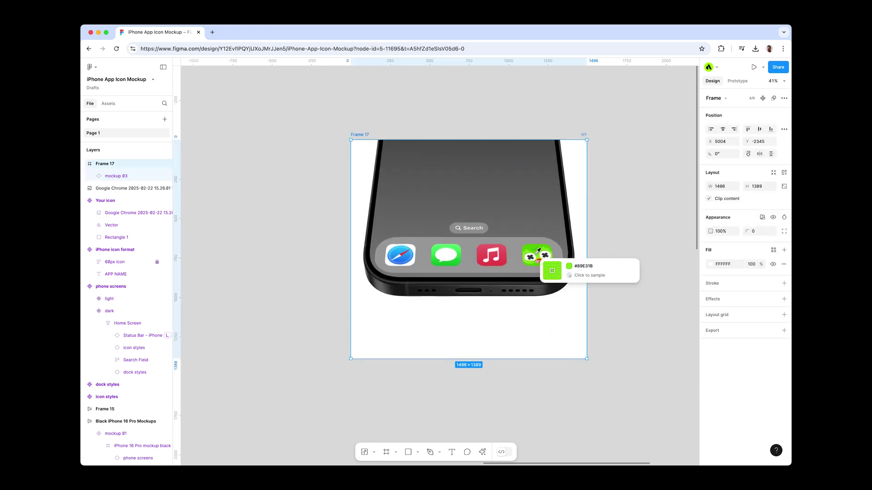
{"action": "key", "text": "i"}
{"action": "left_click", "coordinate": [538, 252]}
- Finish Frame 17's fill by sampling the app icon's green
{"action": "left_click", "coordinate": [538, 251]}
{"action": "left_click", "coordinate": [628, 282]}
{"action": "scroll", "coordinate": [628, 282], "scroll_direction": "down", "scroll_amount": 5}
{"action": "scroll", "coordinate": [287, 300], "scroll_direction": "up", "scroll_amount": 8}
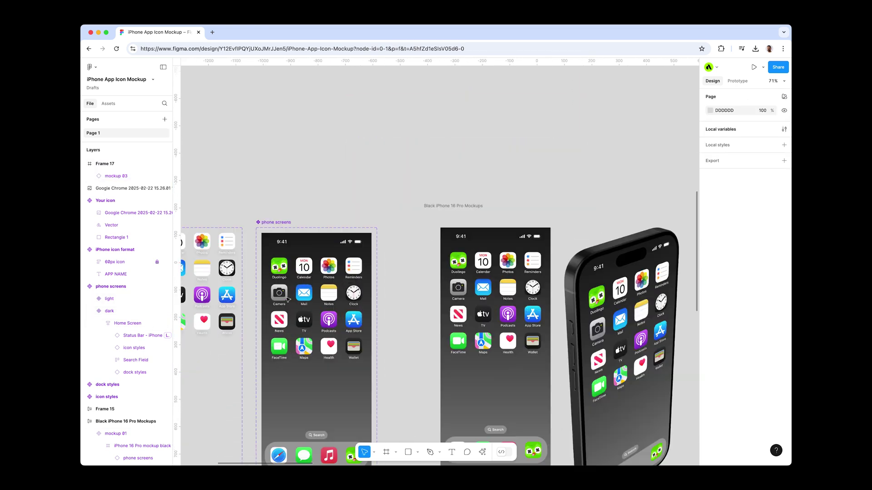
{"action": "scroll", "coordinate": [287, 300], "scroll_direction": "down", "scroll_amount": 2}
{"action": "scroll", "coordinate": [288, 300], "scroll_direction": "left", "scroll_amount": 3}
- Switch the dark screen's icon styles and dock styles to the 'stroke icons' variant
{"action": "left_click", "coordinate": [436, 295], "text": "super"}
{"action": "left_click", "coordinate": [753, 120]}
{"action": "left_click", "coordinate": [739, 147]}
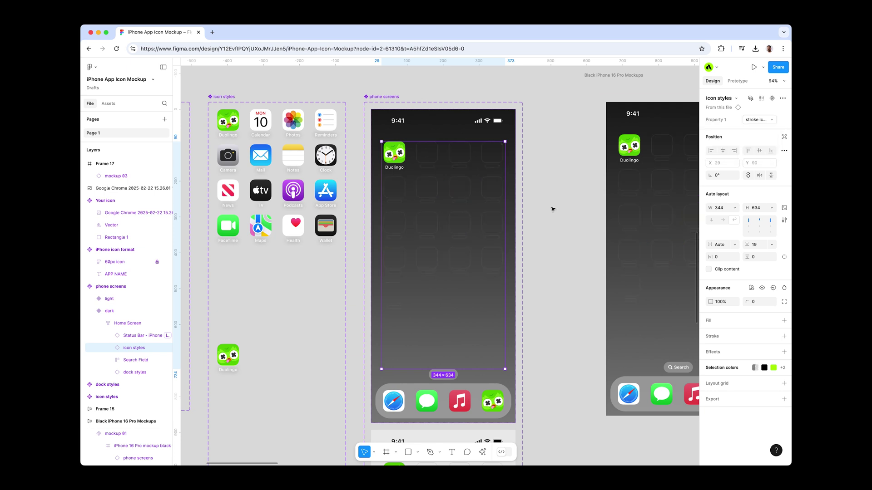
{"action": "left_click", "coordinate": [493, 401]}
{"action": "left_click", "coordinate": [756, 120]}
{"action": "left_click", "coordinate": [737, 165]}
{"action": "left_click", "coordinate": [554, 218]}
- Re-render mockup 03 by running Artboard Mockups on its flat screen
{"action": "scroll", "coordinate": [554, 218], "scroll_direction": "right", "scroll_amount": 4}
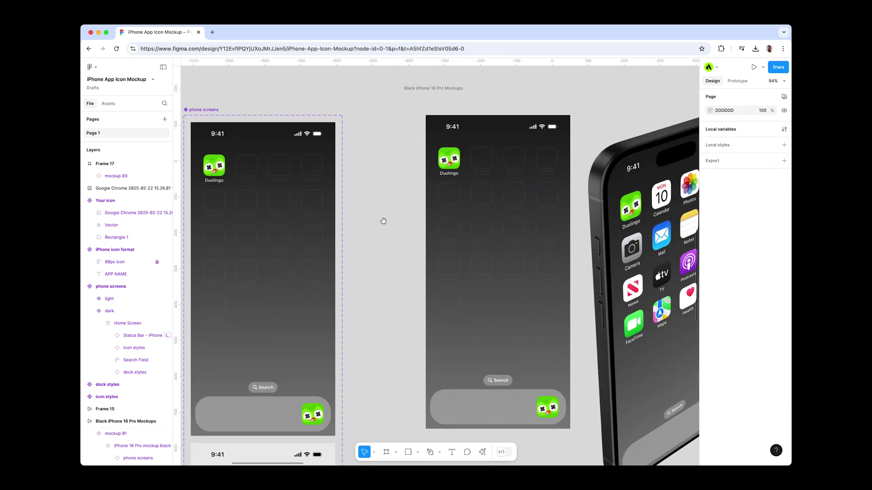
{"action": "scroll", "coordinate": [378, 217], "scroll_direction": "down", "scroll_amount": 5}
{"action": "left_click_drag", "start_coordinate": [510, 123], "coordinate": [325, 113]}
{"action": "scroll", "coordinate": [402, 215], "scroll_direction": "up", "scroll_amount": 3}
{"action": "double_click", "coordinate": [403, 220]}
{"action": "left_click_drag", "start_coordinate": [403, 220], "coordinate": [381, 208]}
{"action": "scroll", "coordinate": [381, 207], "scroll_direction": "up", "scroll_amount": 1}
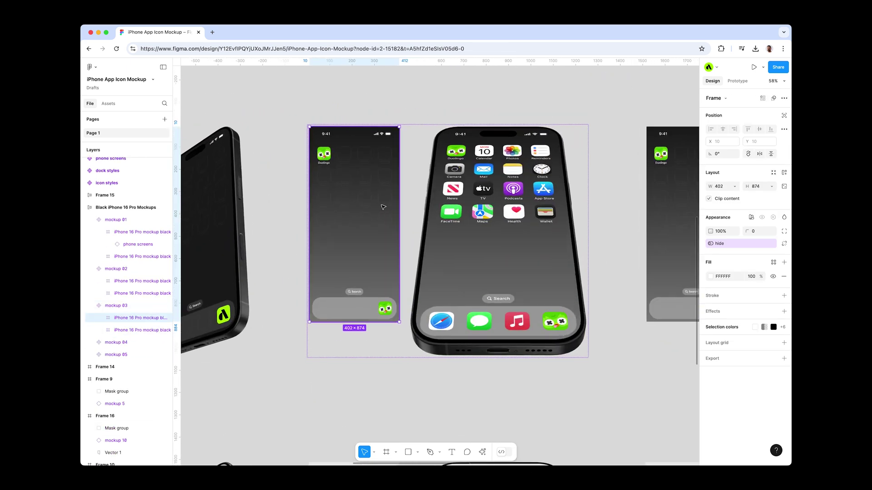
{"action": "right_click", "coordinate": [382, 207]}
{"action": "mouse_move", "coordinate": [422, 373]}
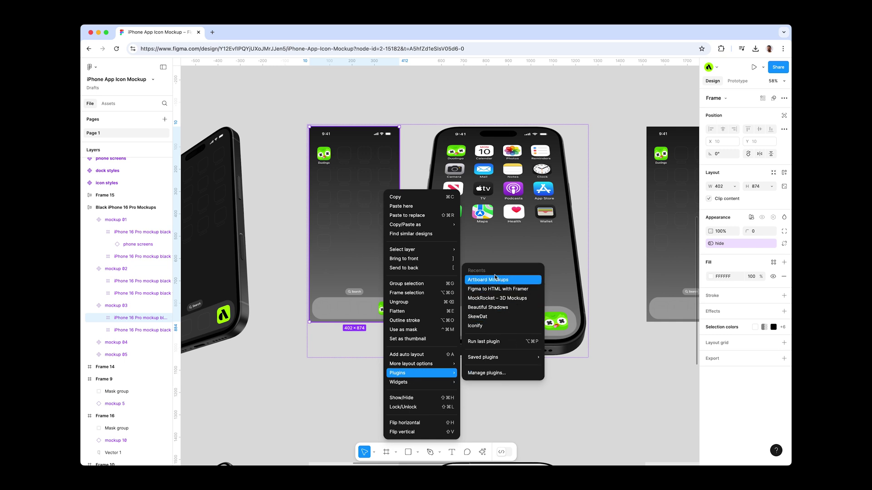
{"action": "left_click", "coordinate": [494, 280]}
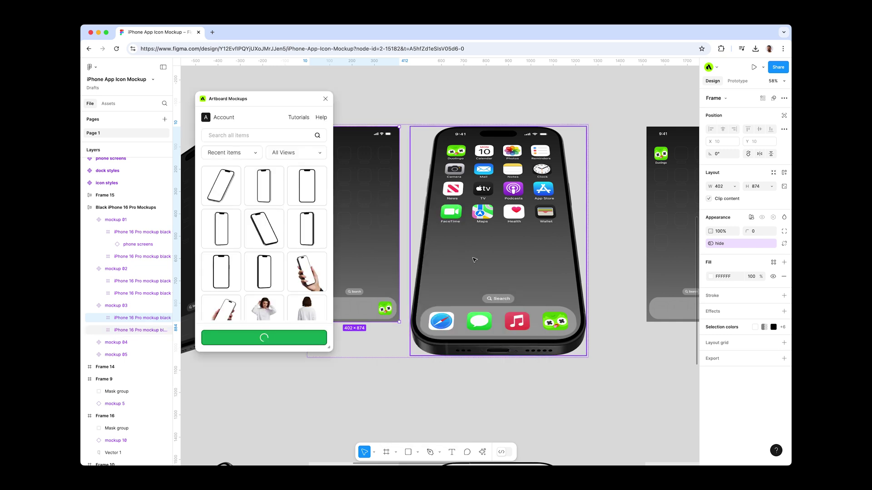
{"action": "left_click", "coordinate": [527, 105]}
- Zoom in on Frame 17 to inspect the result
{"action": "key", "text": "super+minus"}
{"action": "left_click_drag", "start_coordinate": [613, 93], "coordinate": [303, 311]}
{"action": "key", "text": "super+plus"}
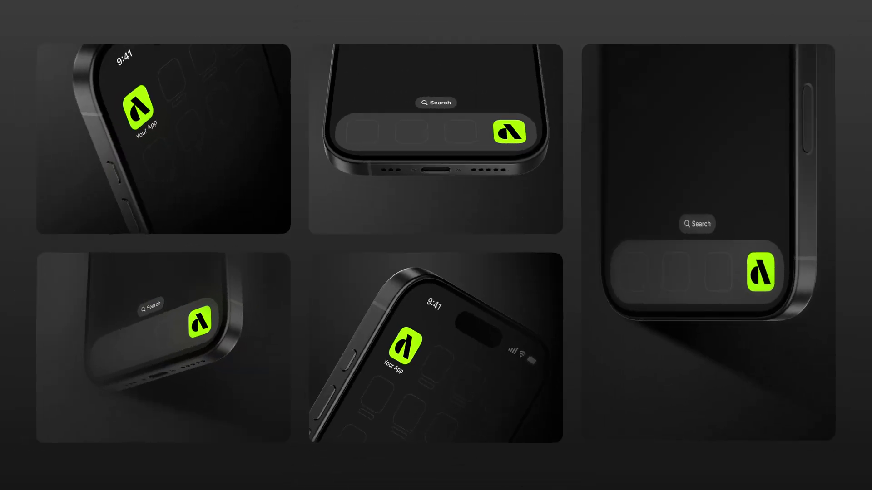